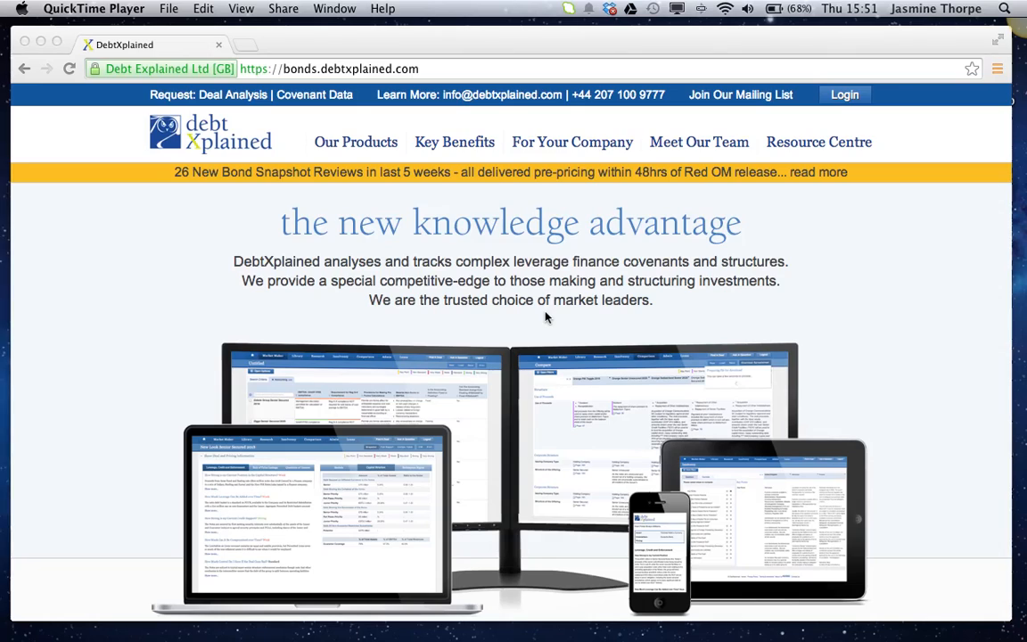
# Log in to the DebtXplained bonds site with the prefilled subscriber credentials
pyautogui.click(843, 94)
pyautogui.click(845, 97)
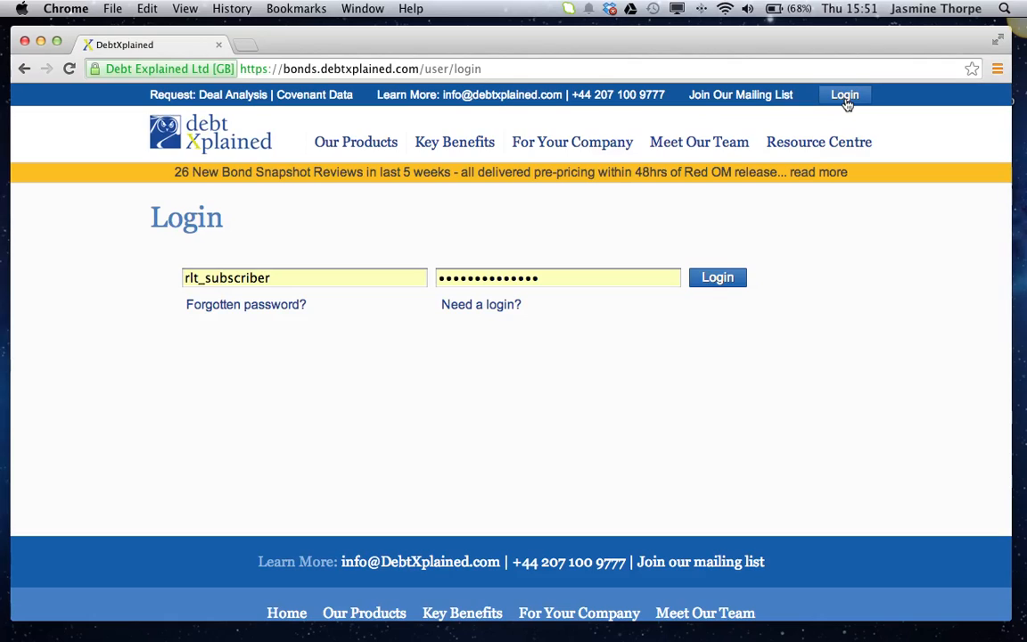
pyautogui.click(718, 281)
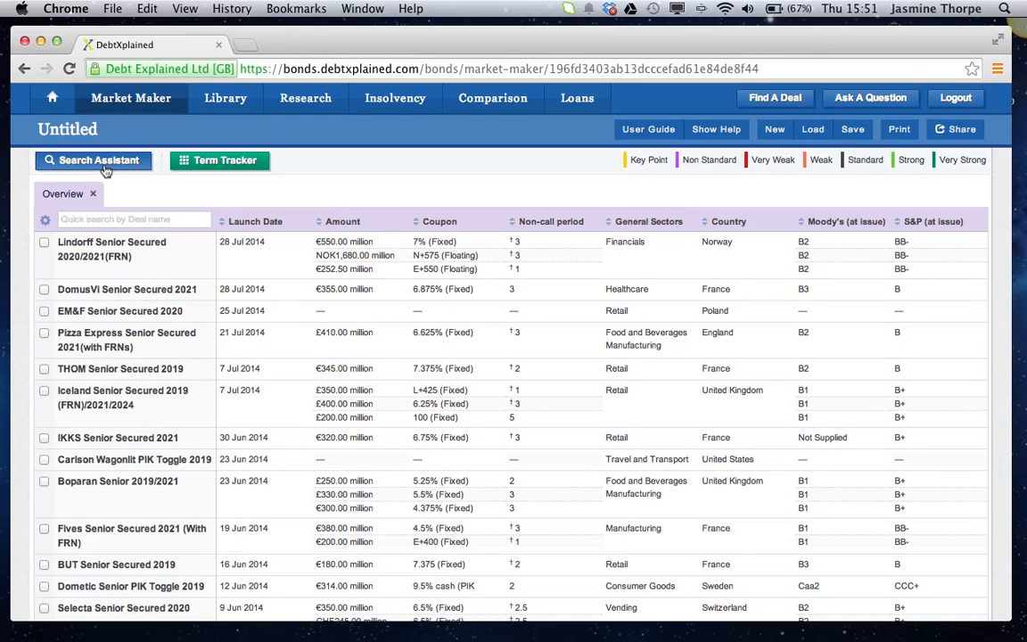
# In the Term Tracker, set the predefined Pricing, Advisors and Opening Ratios tables to be shown
pyautogui.click(219, 170)
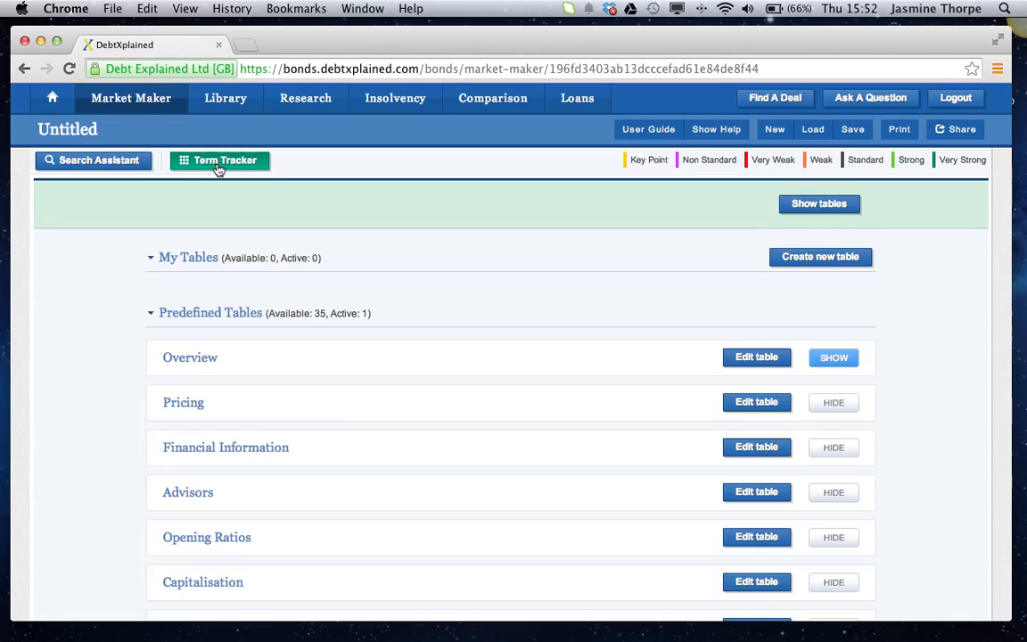
pyautogui.scroll(-3, 399, 495)
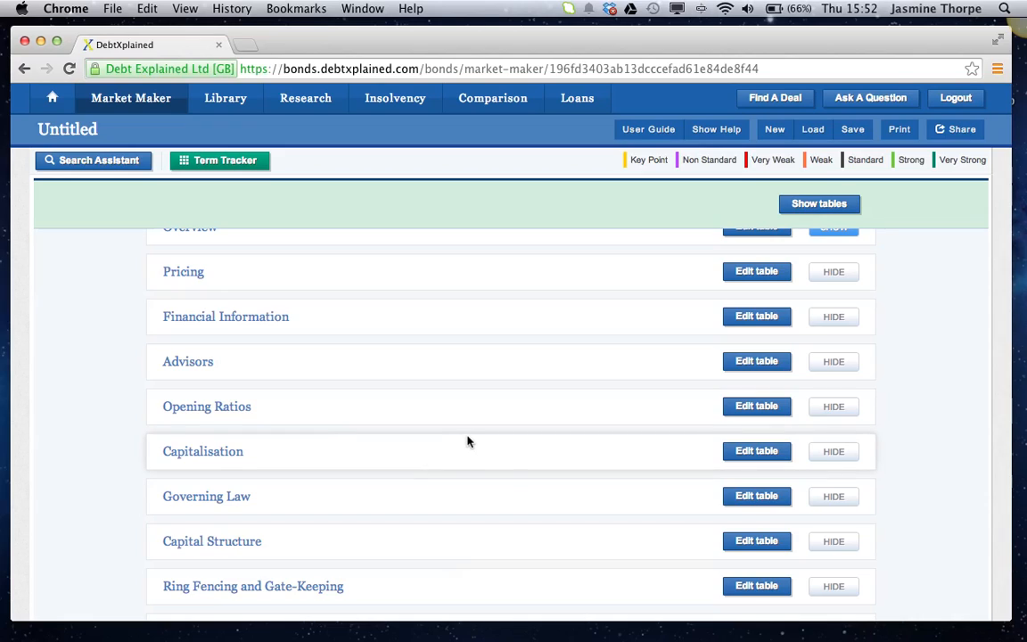
pyautogui.scroll(1, 398, 281)
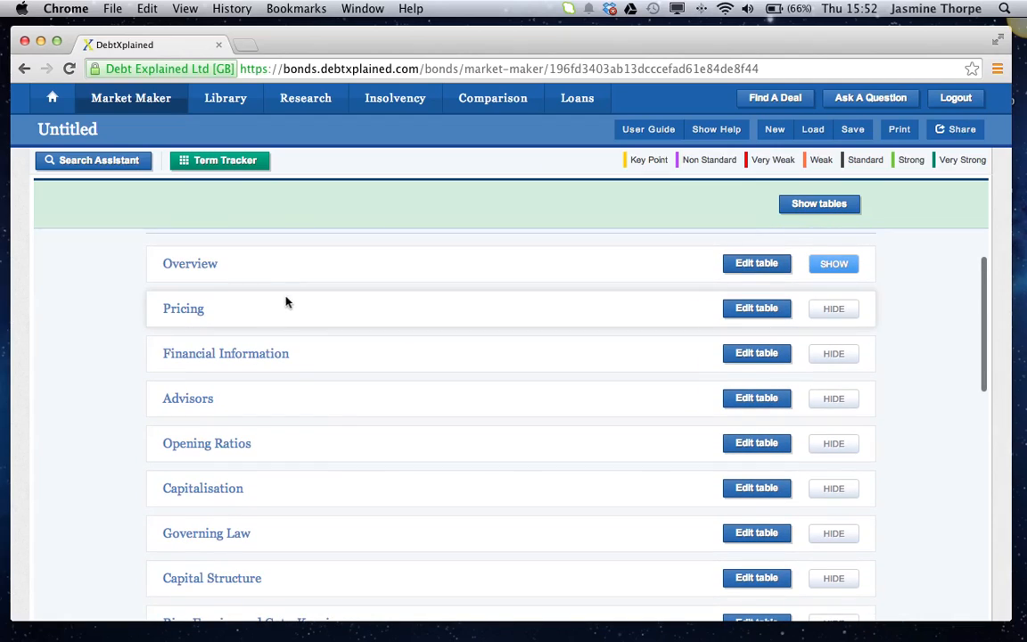
pyautogui.click(834, 310)
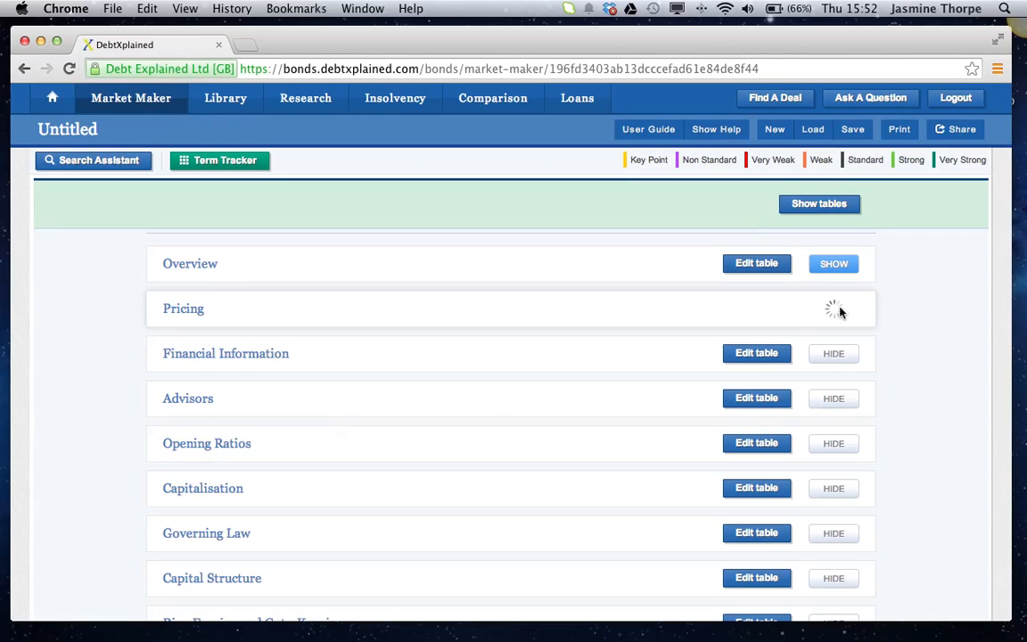
pyautogui.click(847, 395)
pyautogui.click(833, 443)
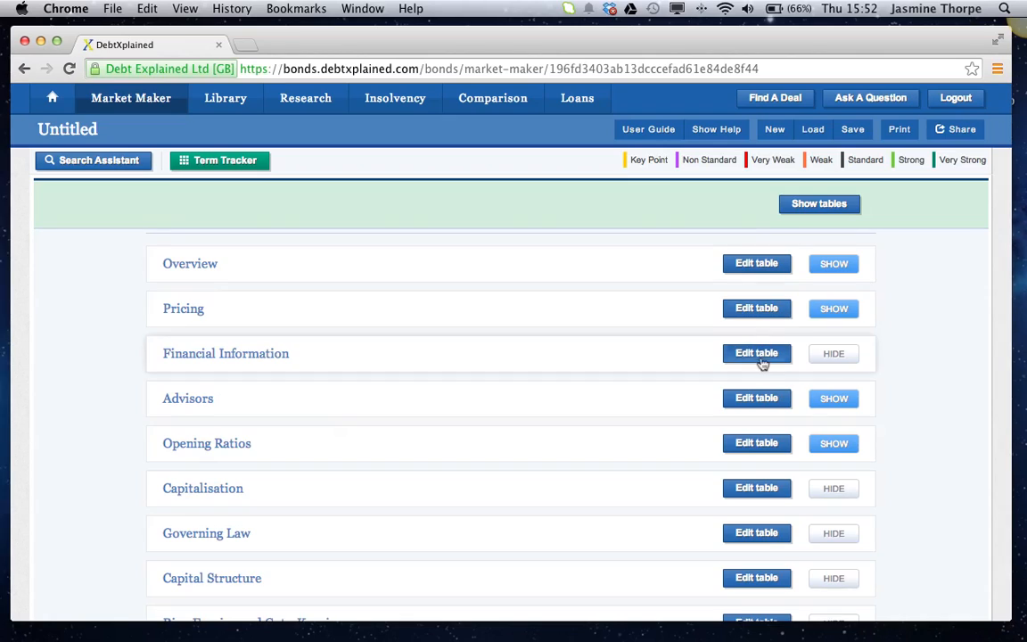
# Review the Advisors table's deal terms in its editor without saving, and view its data among the shown tables
pyautogui.click(757, 398)
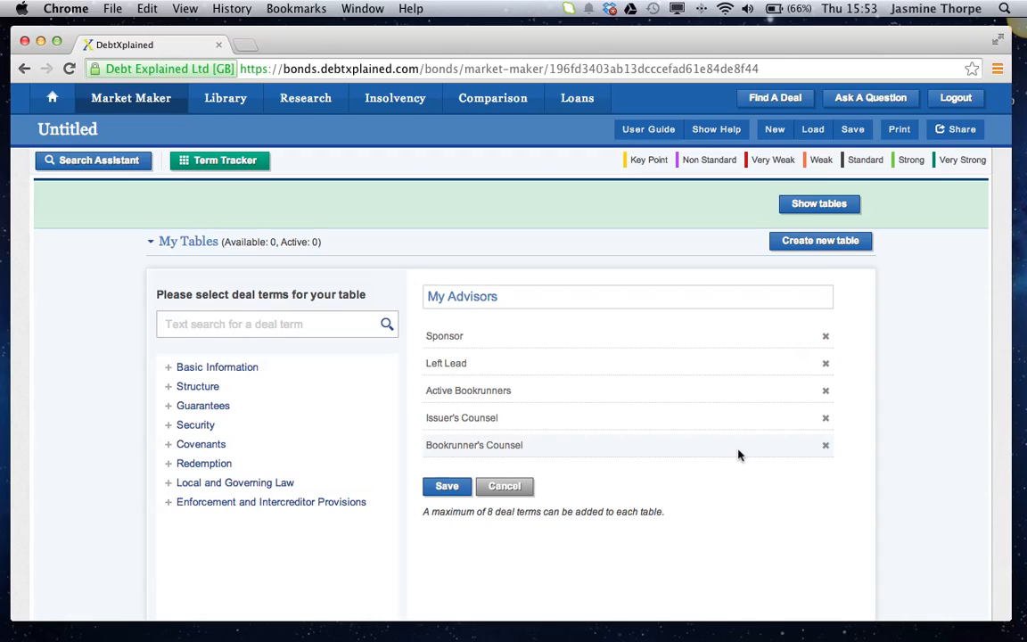
pyautogui.click(513, 490)
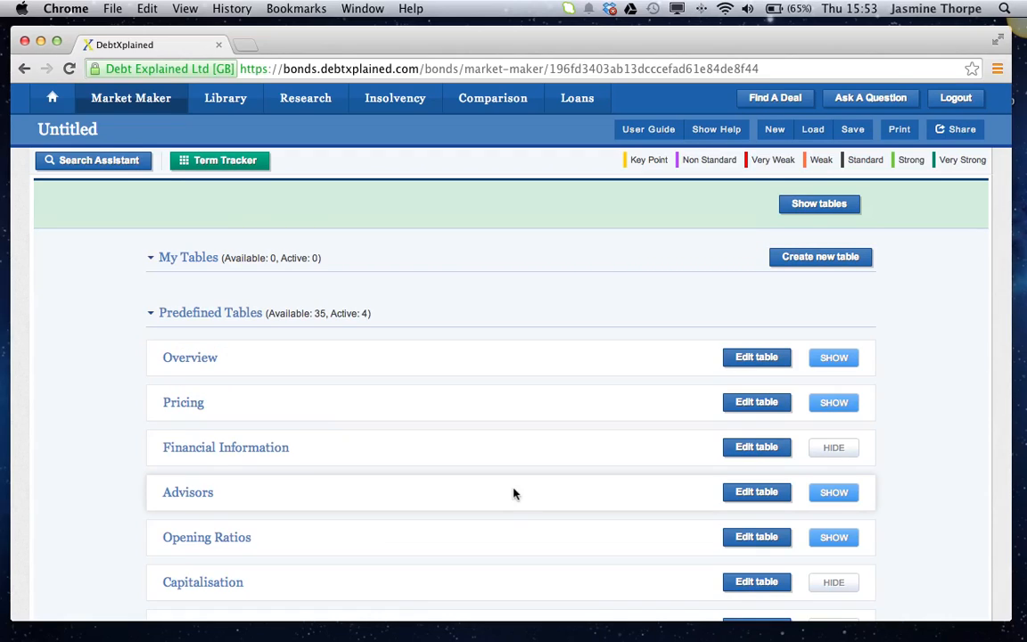
pyautogui.click(819, 204)
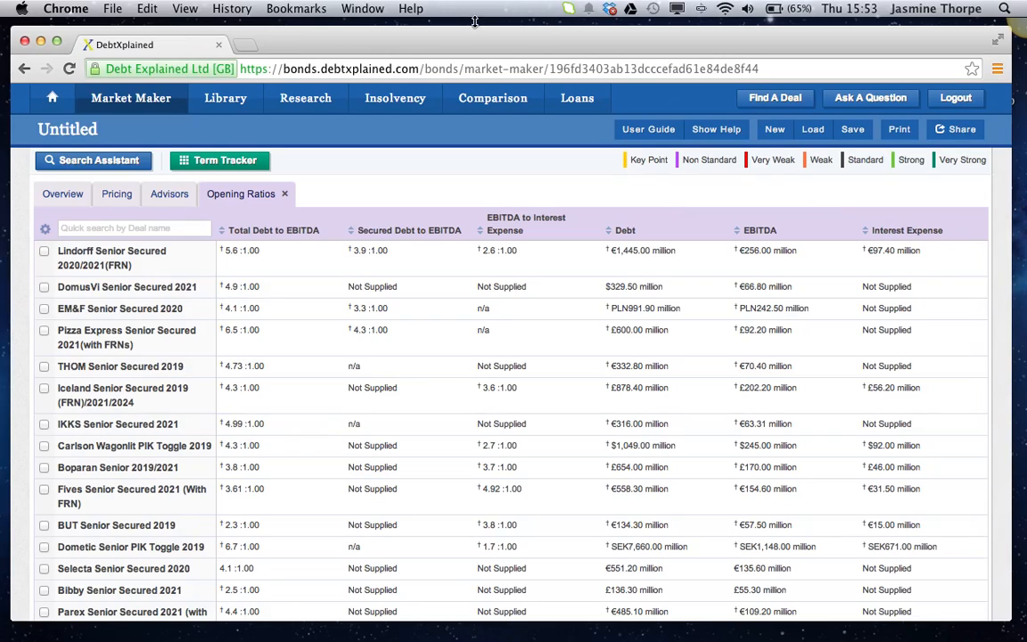
pyautogui.click(170, 193)
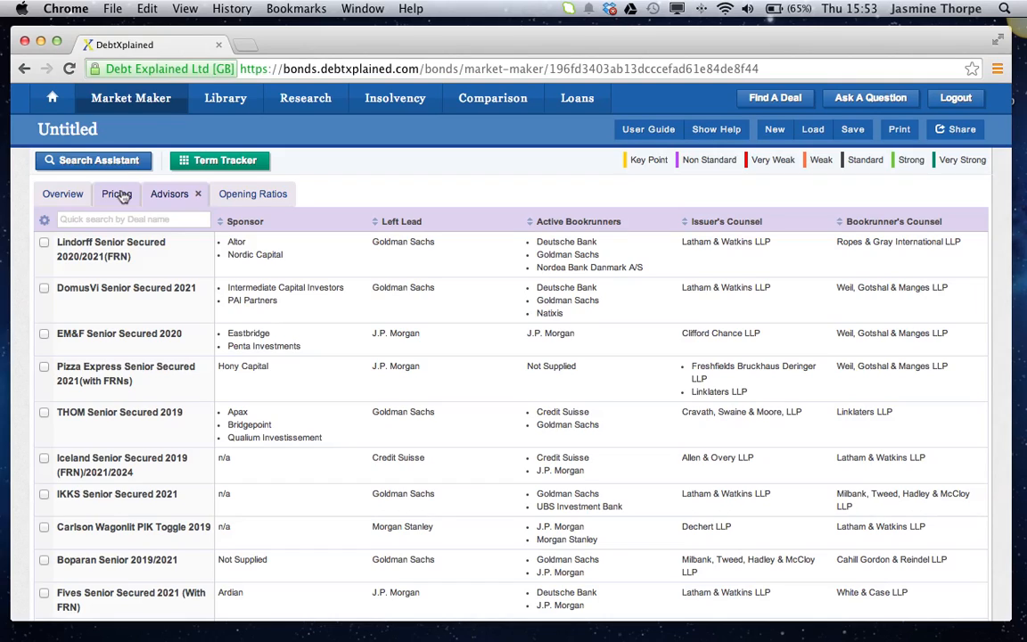
# Start a new custom table in the Term Tracker and add the Sponsor and Launch Date terms from Basic Information
pyautogui.click(202, 163)
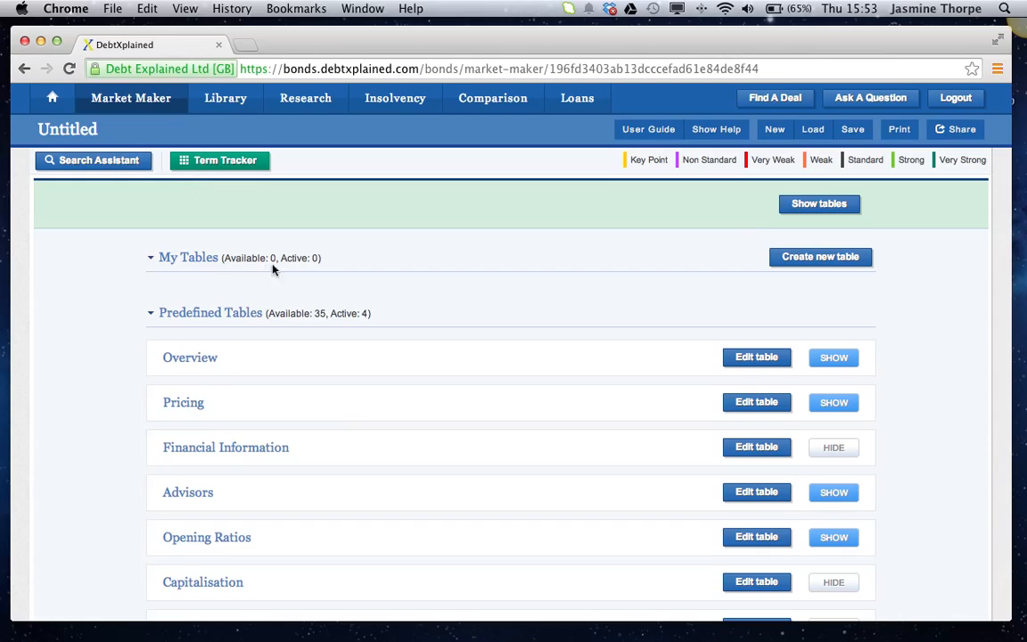
pyautogui.click(821, 260)
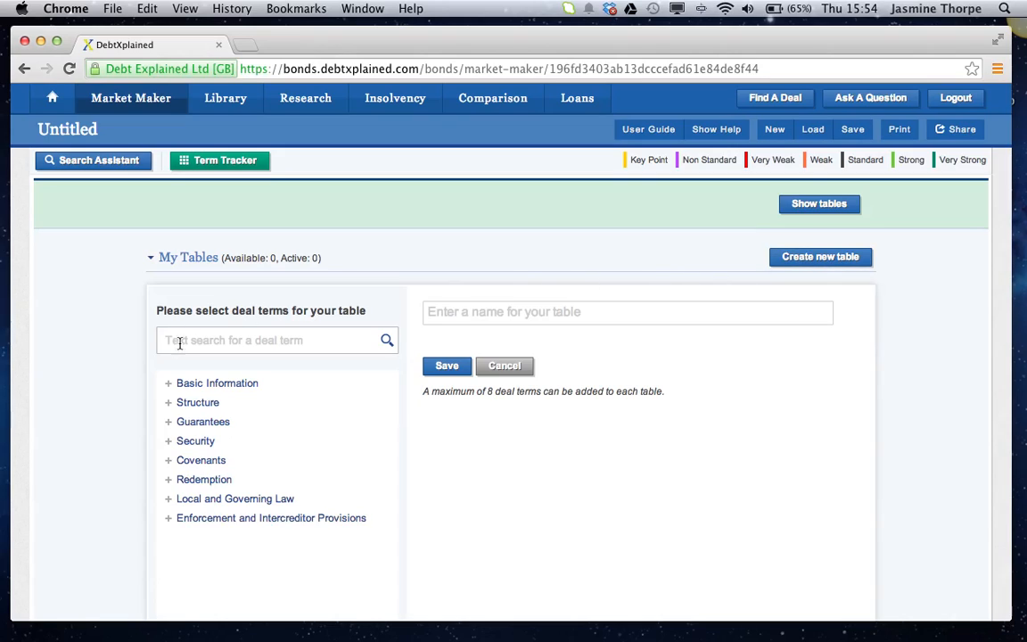
pyautogui.click(171, 385)
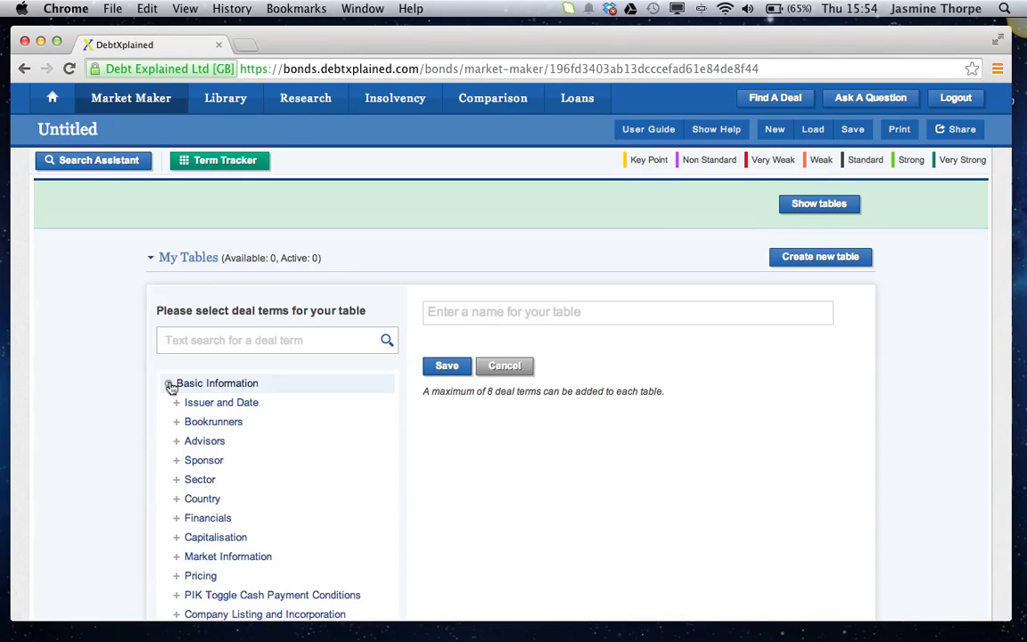
pyautogui.click(176, 460)
pyautogui.click(211, 482)
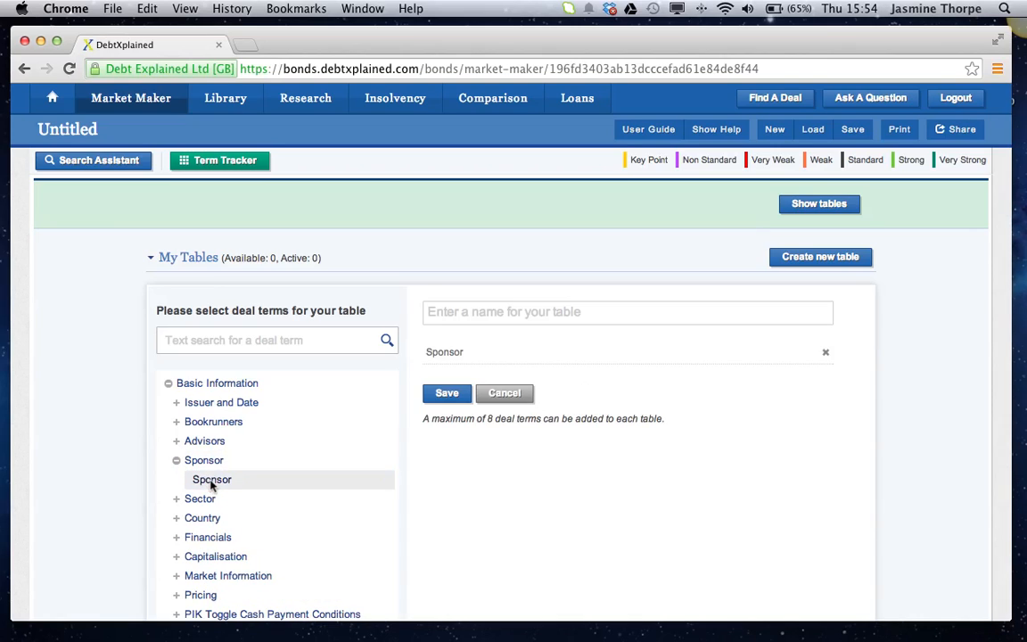
pyautogui.click(176, 406)
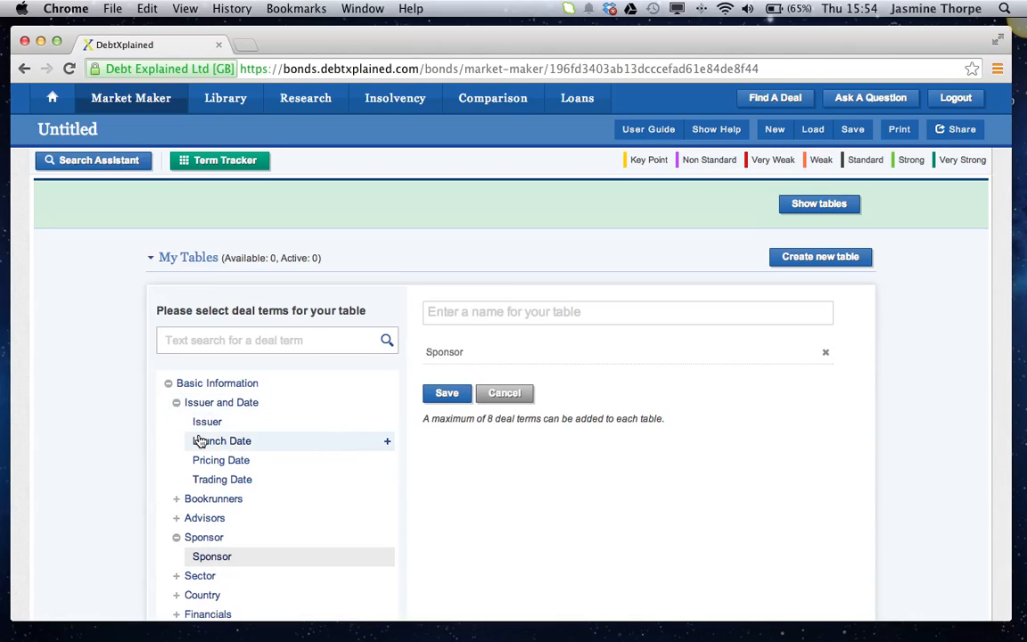
pyautogui.click(199, 440)
# Add the General Sectors, Specific Sectors and Market Reaction deal terms to the new table
pyautogui.scroll(-3, 199, 440)
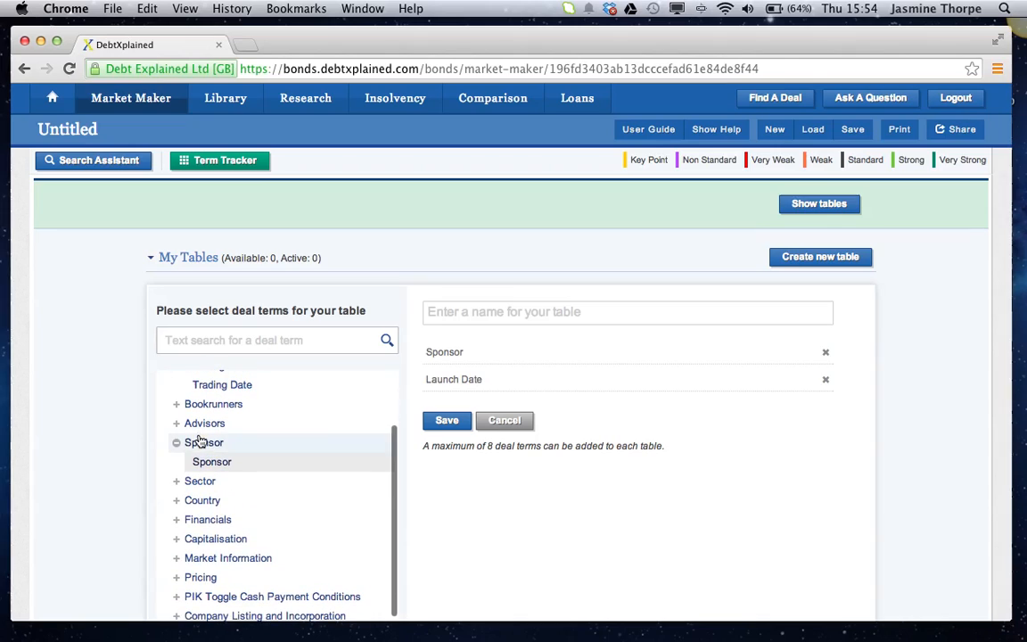
pyautogui.click(176, 482)
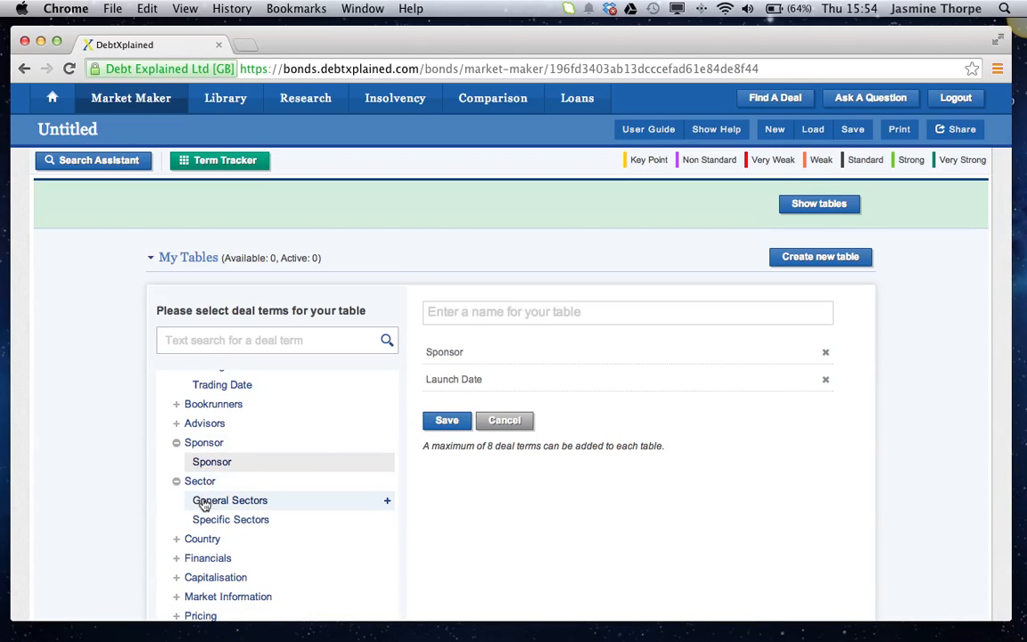
pyautogui.click(202, 500)
pyautogui.click(201, 520)
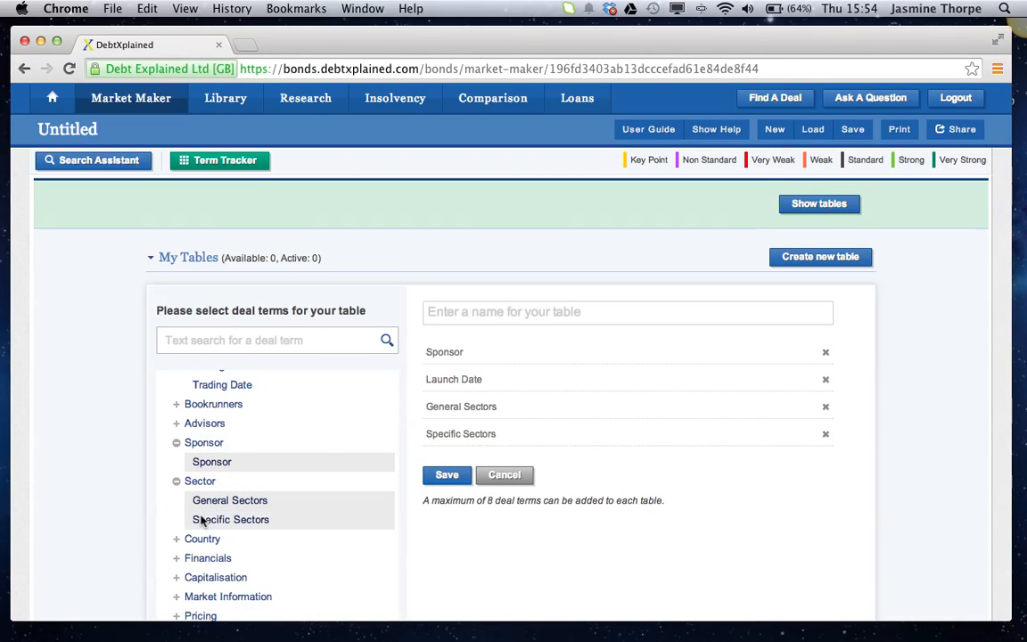
pyautogui.scroll(-3, 201, 523)
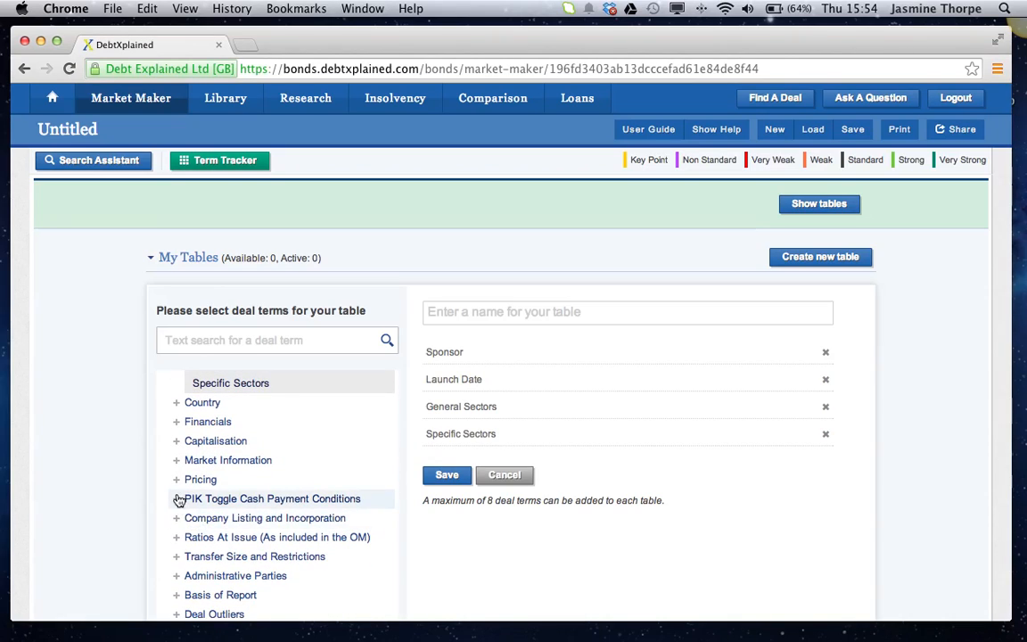
pyautogui.click(178, 461)
pyautogui.click(200, 480)
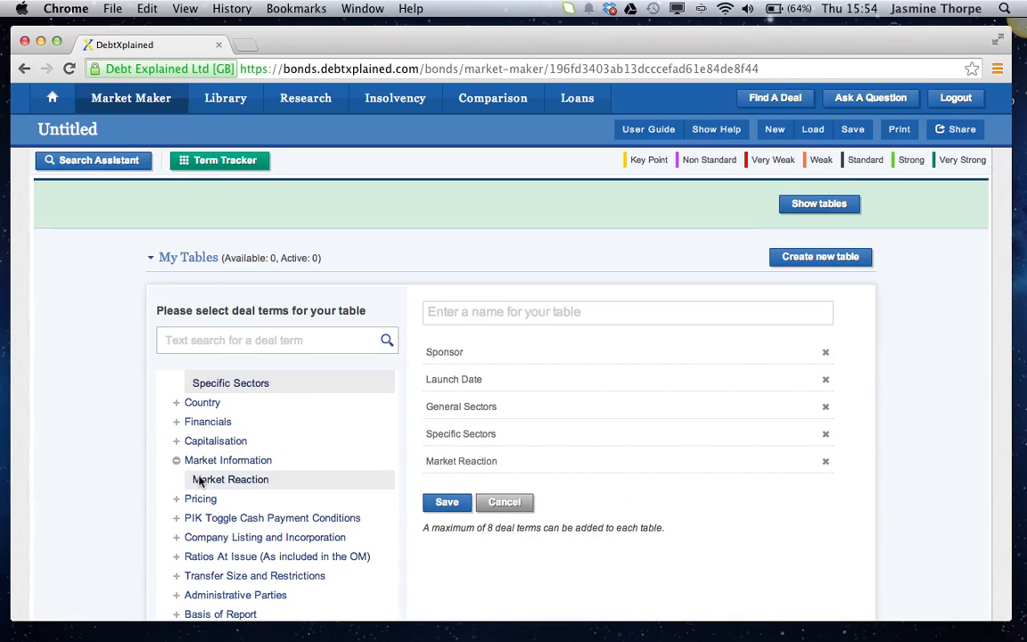
# Add the Amount and Coupon deal terms from the Pricing group to the new table
pyautogui.scroll(-5, 200, 482)
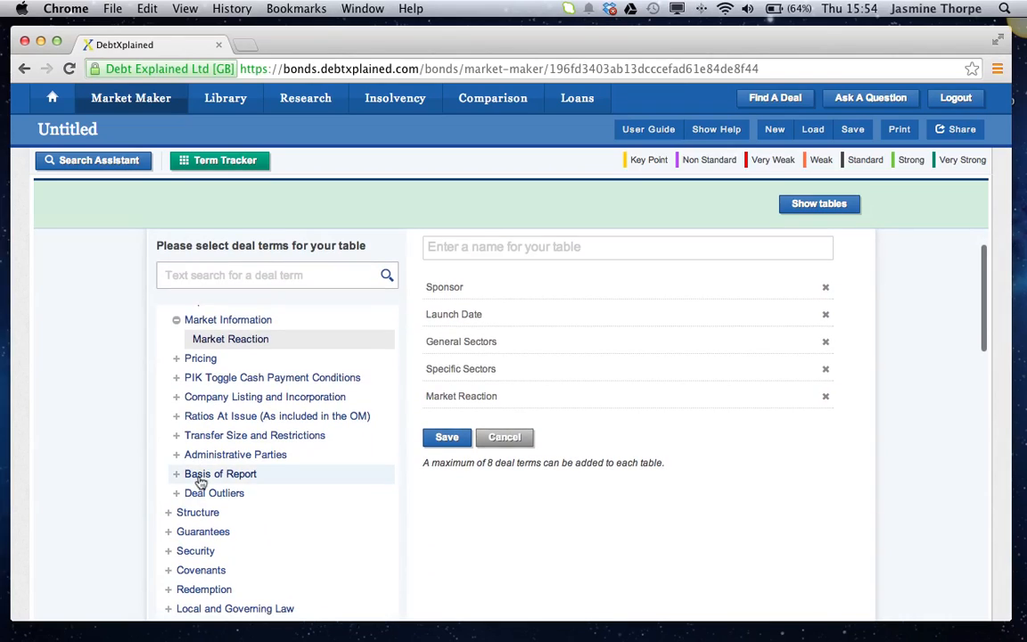
pyautogui.scroll(-3, 200, 483)
pyautogui.scroll(3, 201, 483)
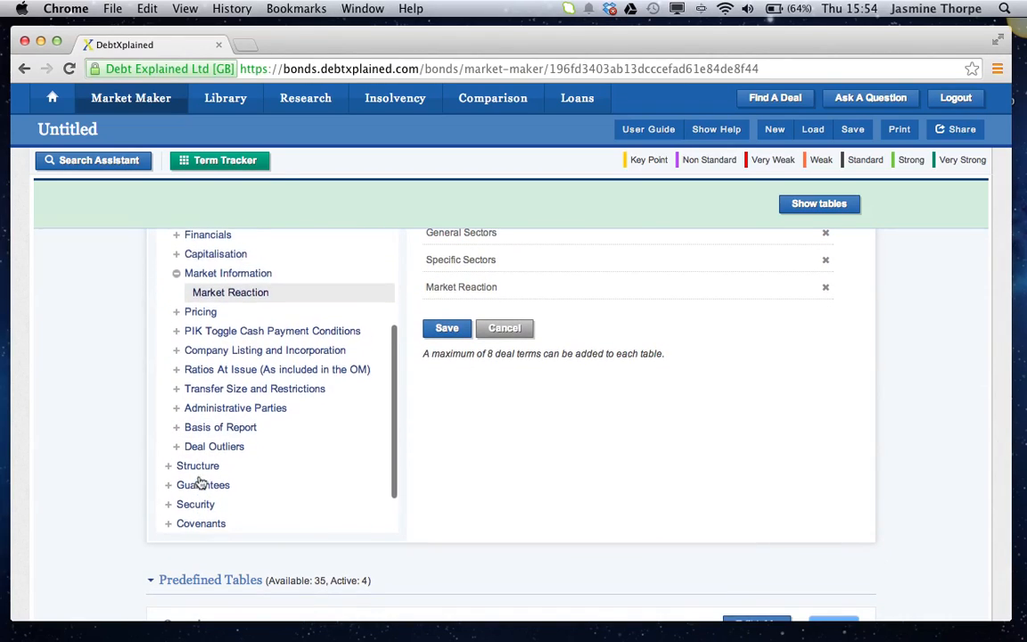
pyautogui.click(177, 339)
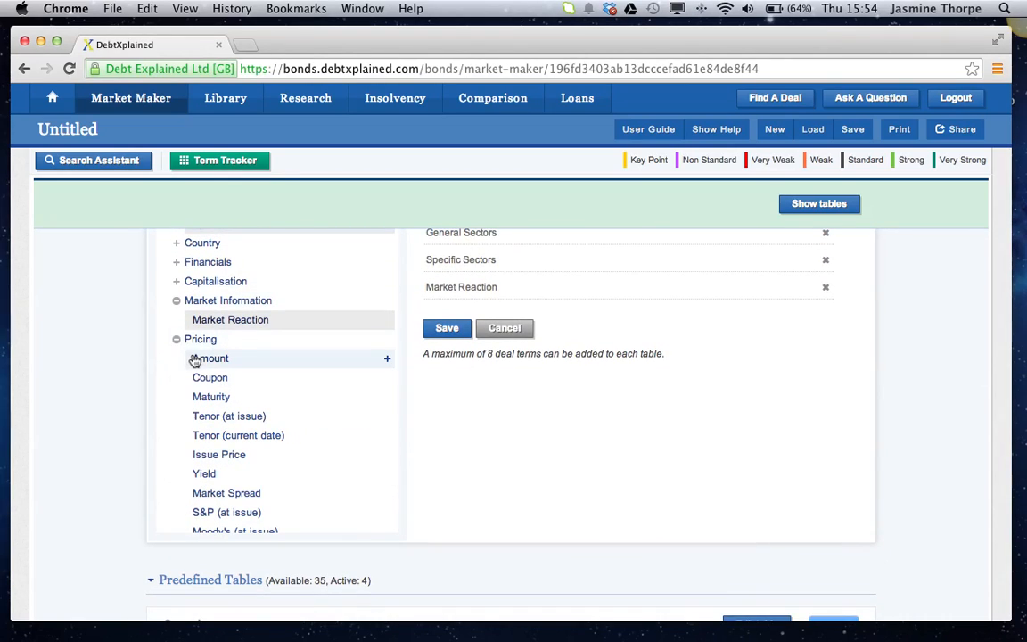
pyautogui.click(198, 359)
pyautogui.click(201, 378)
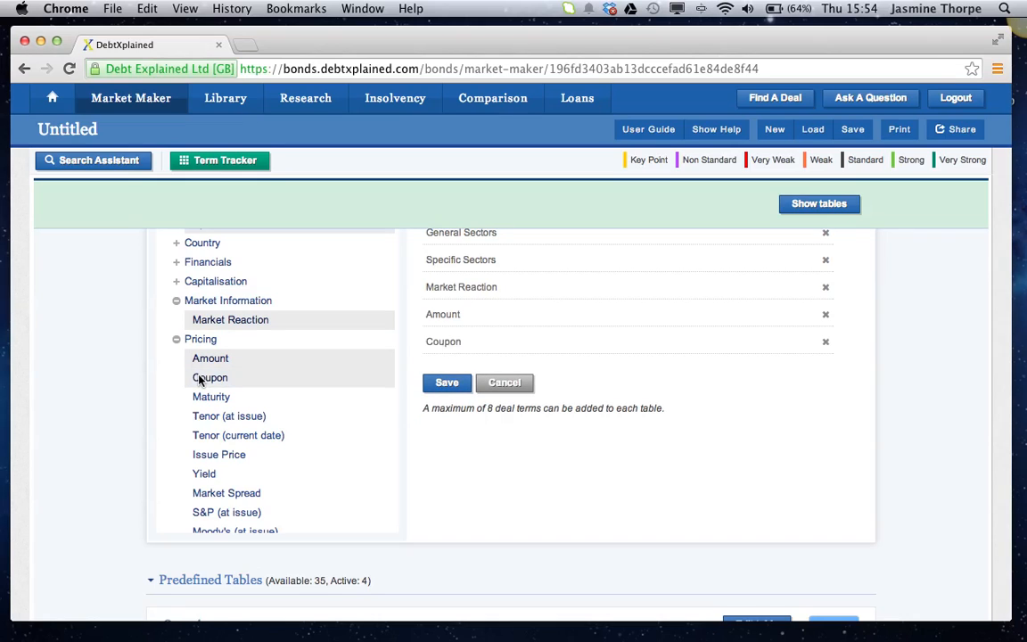
# Name the custom table "Deals by Sponsor", save it and display the tables
pyautogui.scroll(4, 529, 419)
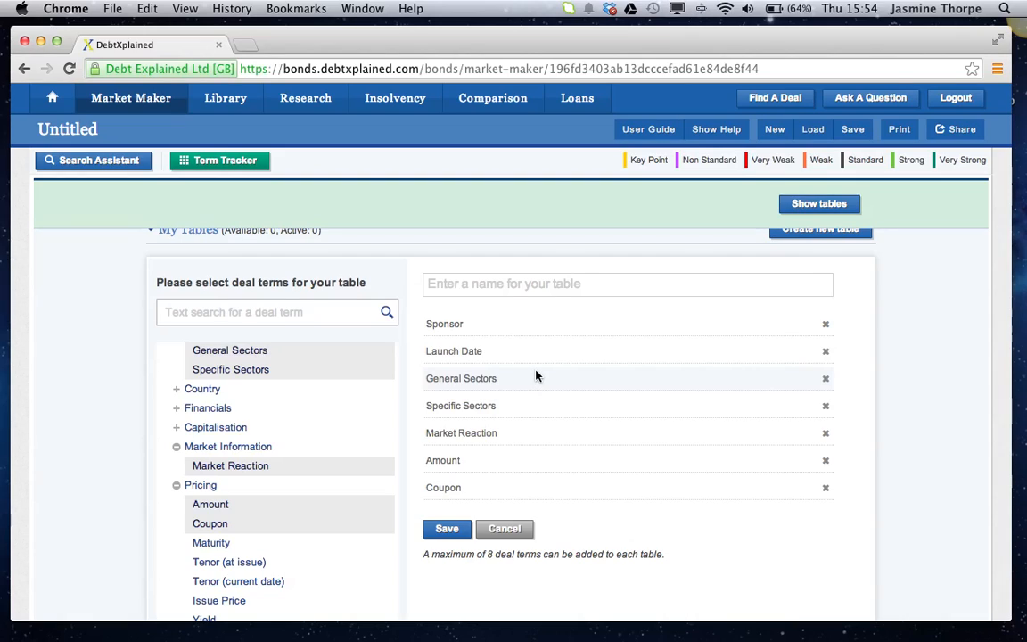
pyautogui.click(536, 283)
pyautogui.write('Deal')
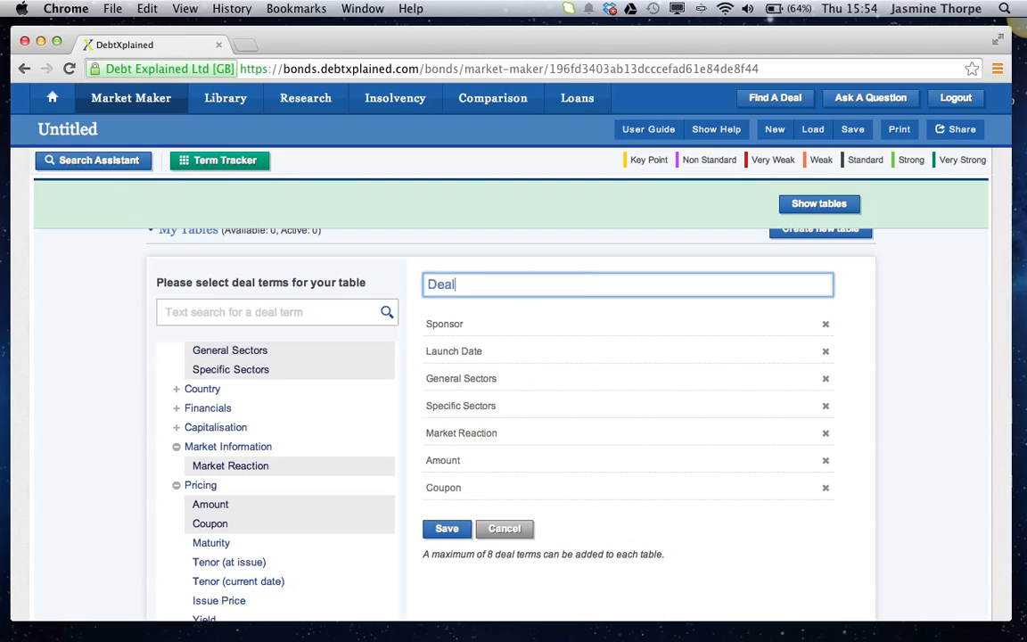
pyautogui.write('s by Sponsor')
pyautogui.click(445, 528)
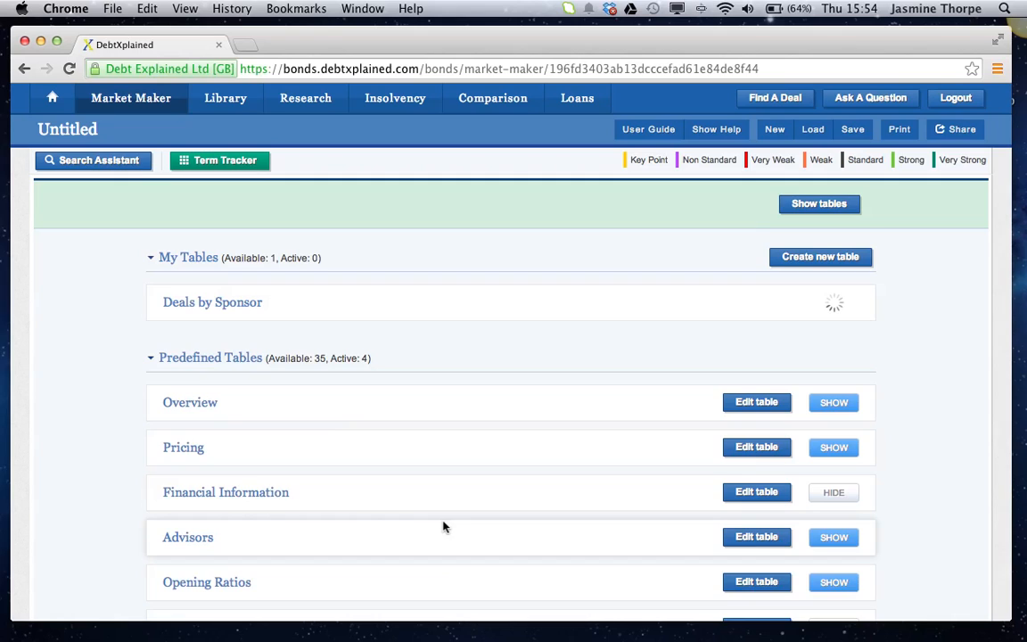
pyautogui.click(811, 206)
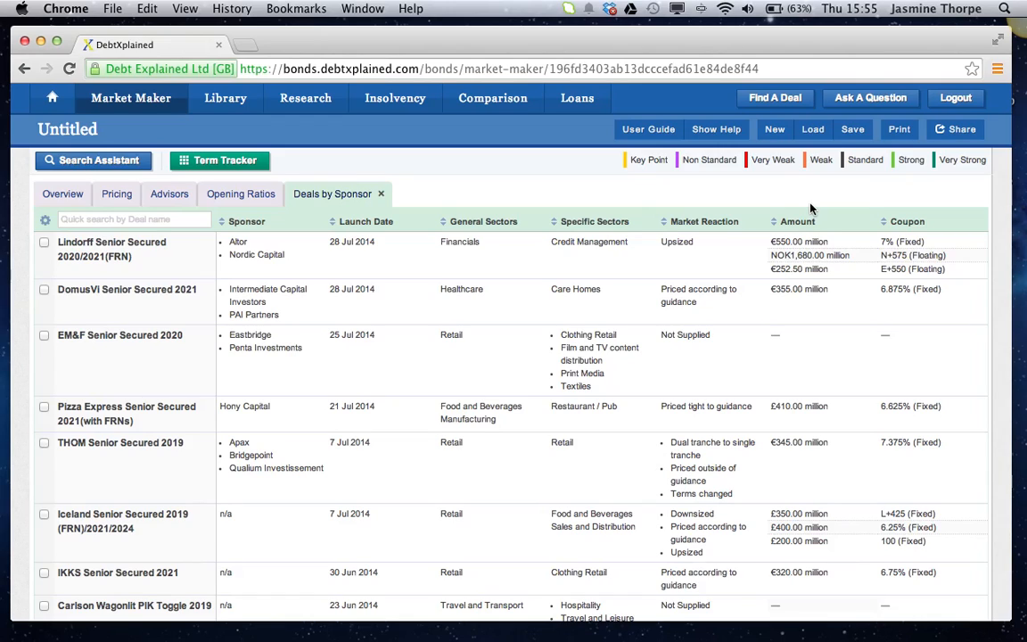
# In the Search Assistant's basic information, set the launch date range to start from 1 January 2014
pyautogui.click(99, 162)
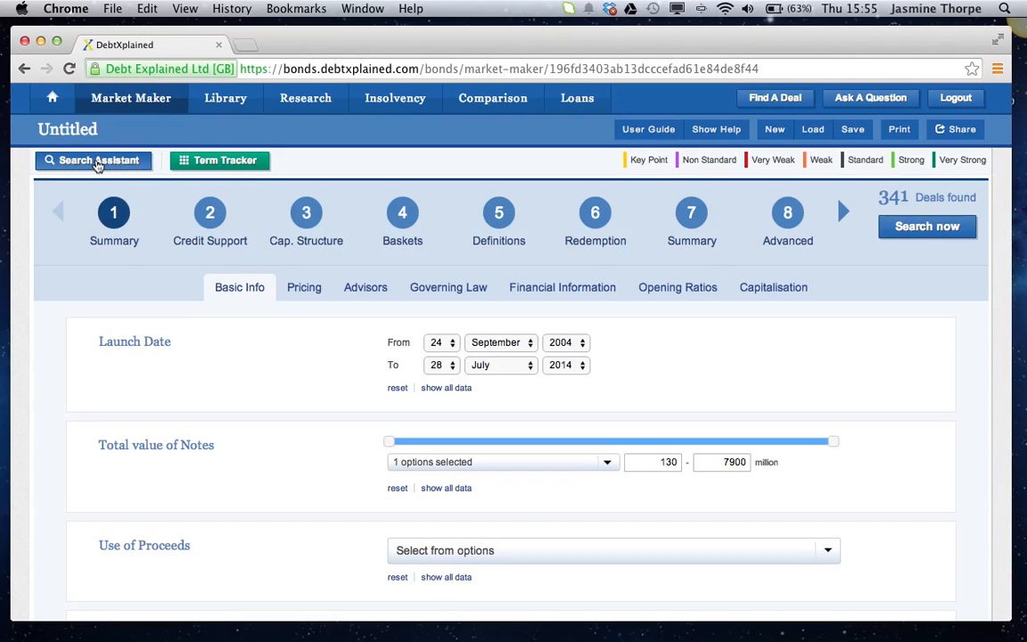
pyautogui.scroll(-1, 98, 167)
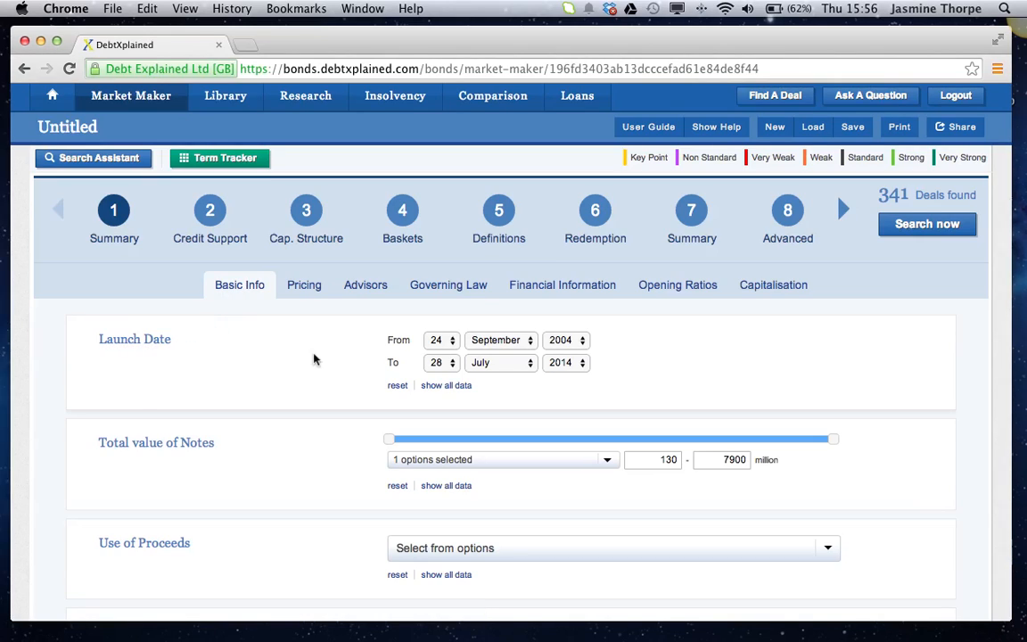
pyautogui.click(583, 343)
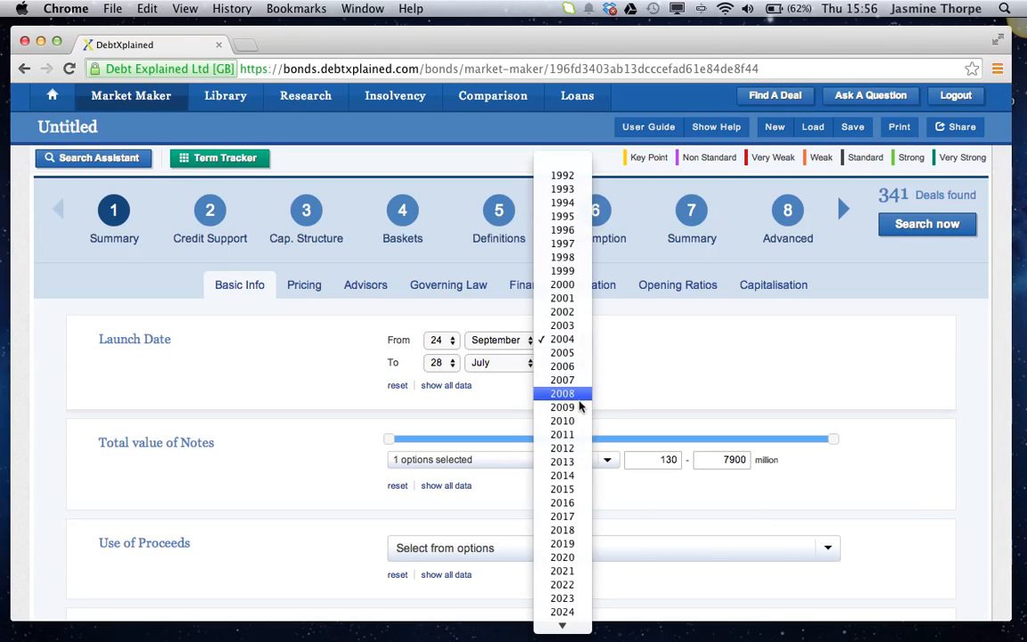
pyautogui.click(581, 475)
pyautogui.click(501, 343)
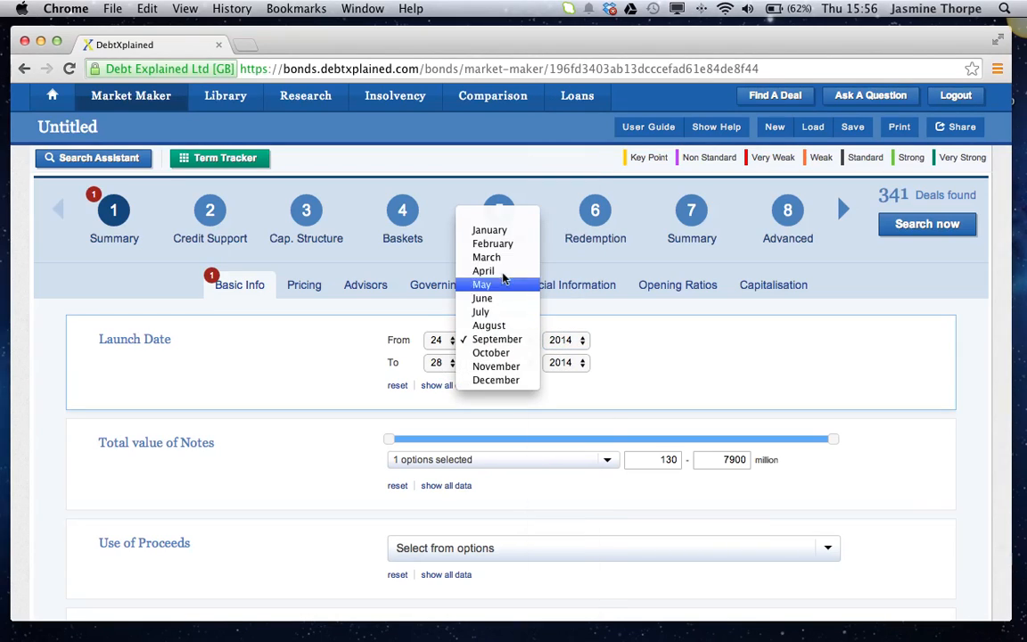
pyautogui.click(503, 229)
pyautogui.click(446, 341)
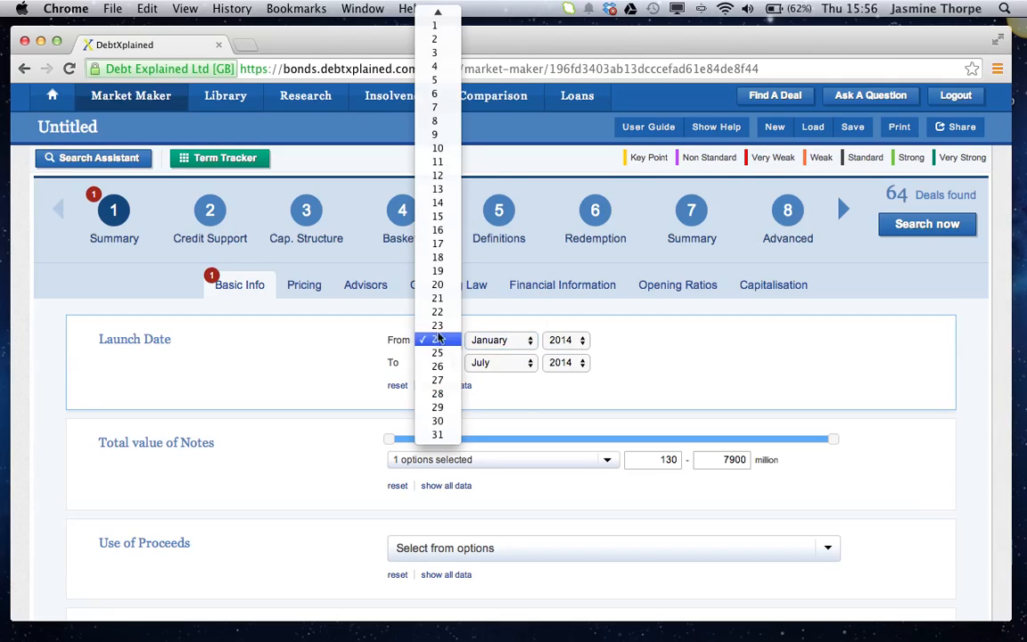
pyautogui.click(440, 29)
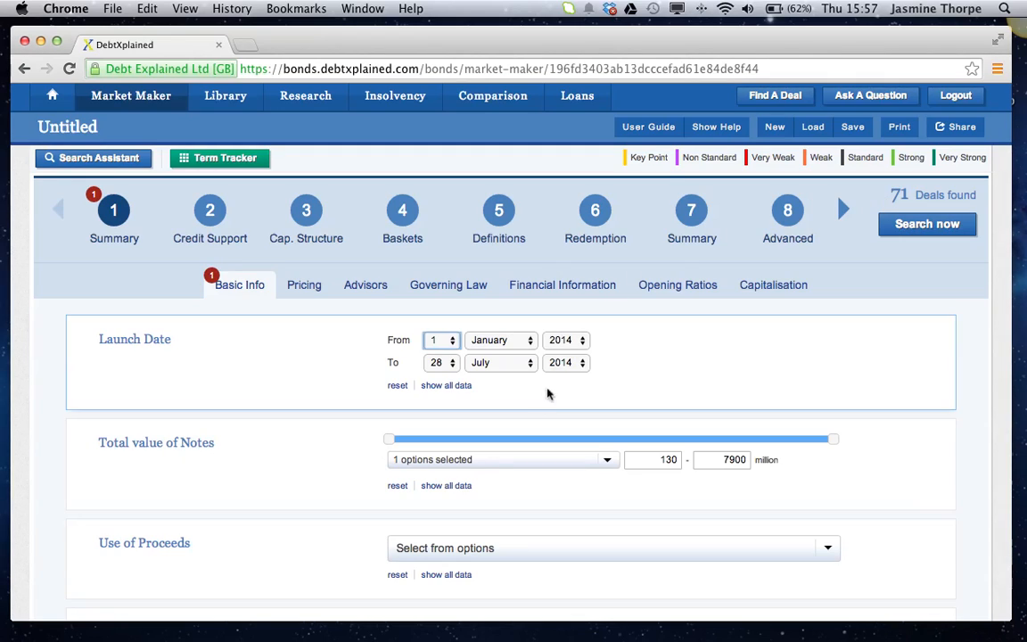
# Restrict the search's General Sectors criterion to Retail in the basic information
pyautogui.scroll(-4, 303, 444)
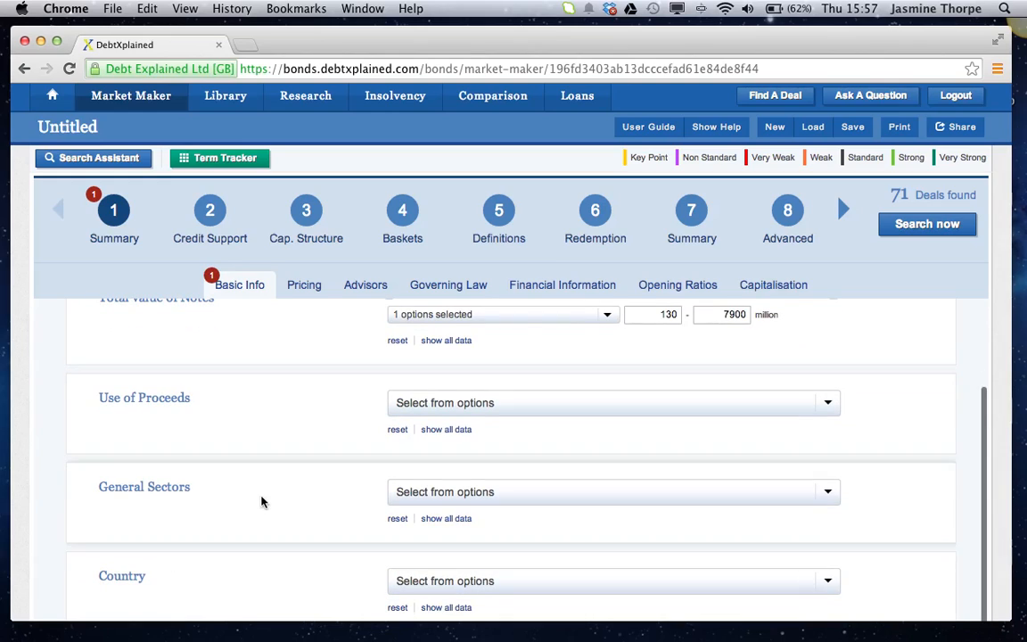
pyautogui.click(829, 493)
pyautogui.scroll(-5, 541, 559)
pyautogui.scroll(-3, 525, 559)
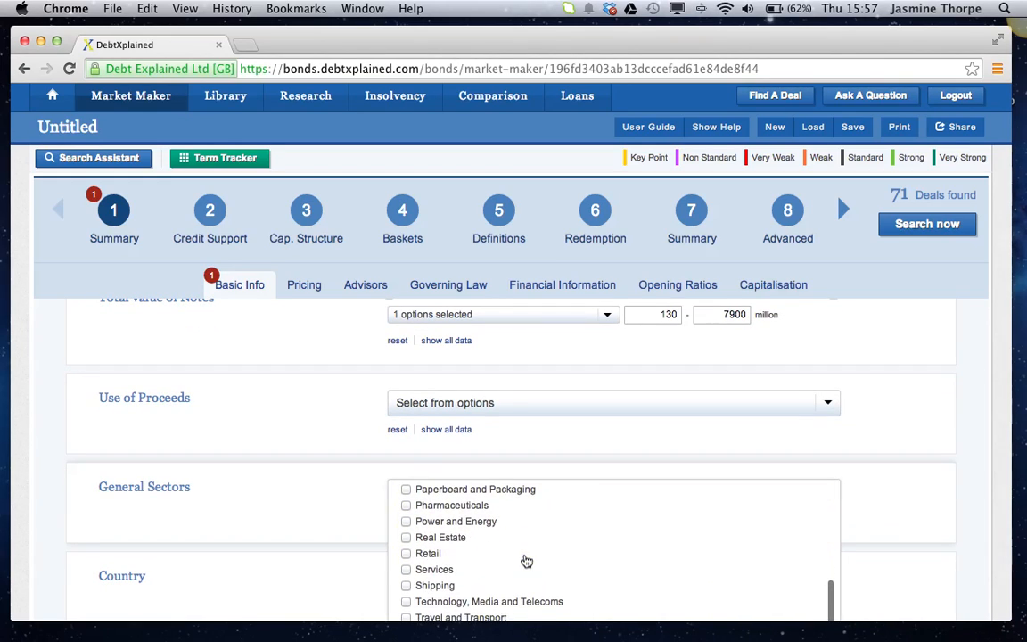
pyautogui.click(406, 554)
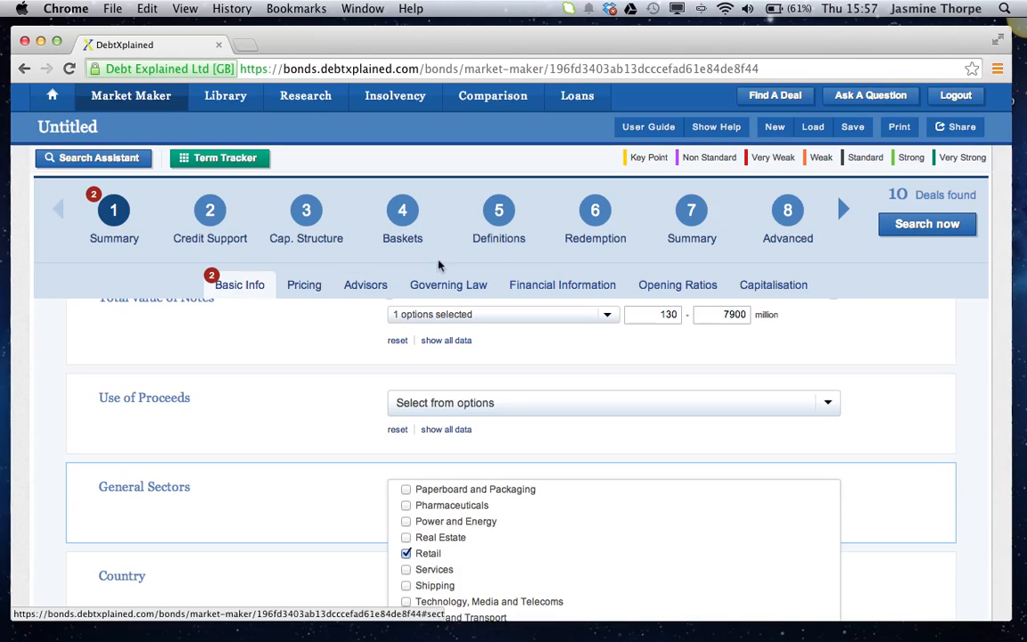
# Review the chosen criteria in the search summary, switching the launch date's visibility and active status off and back on
pyautogui.click(691, 214)
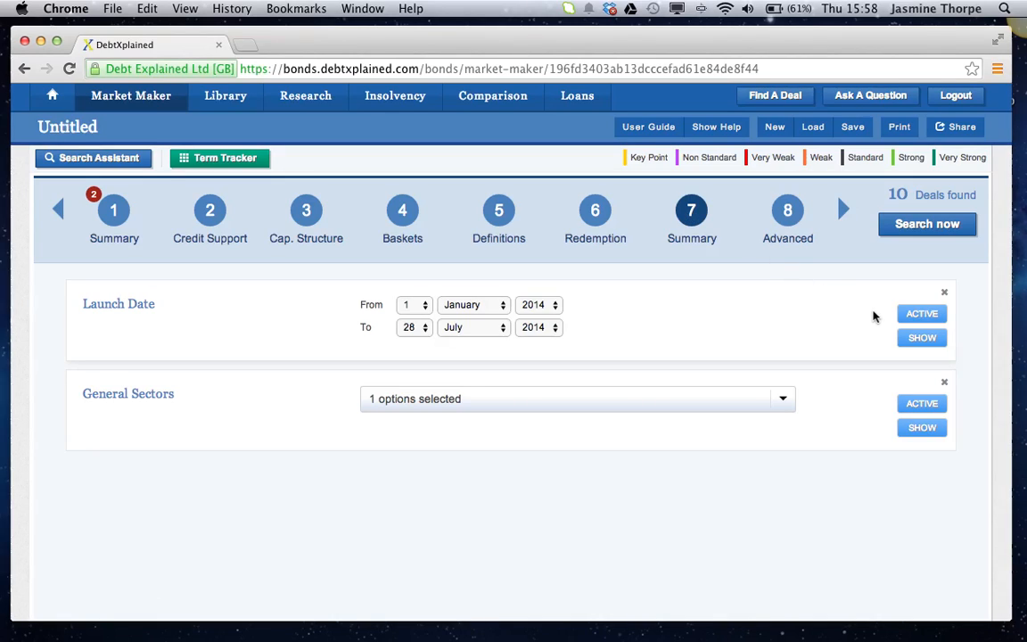
pyautogui.click(924, 340)
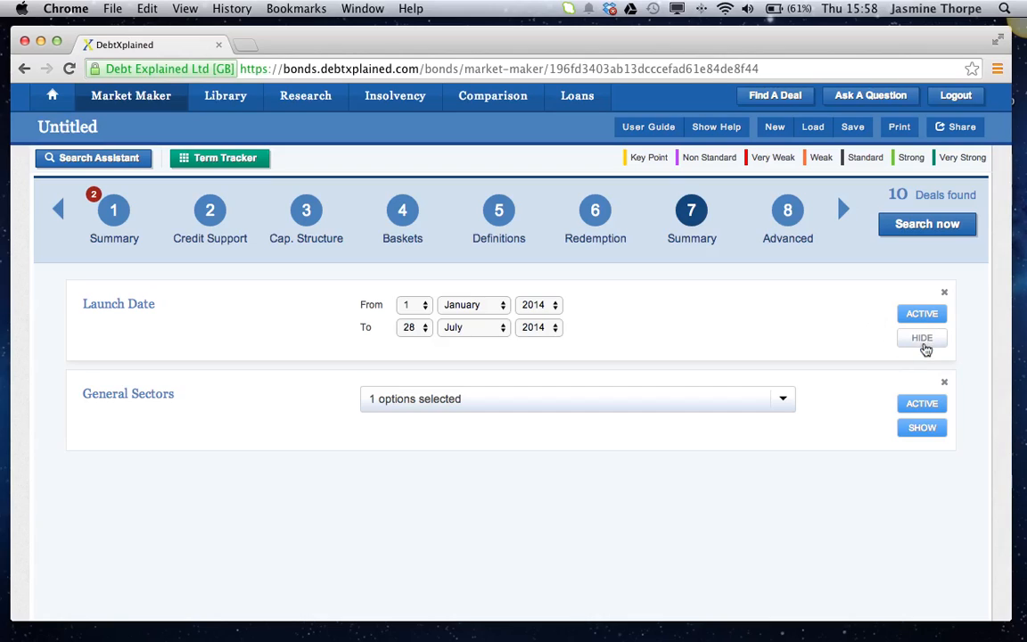
pyautogui.click(926, 342)
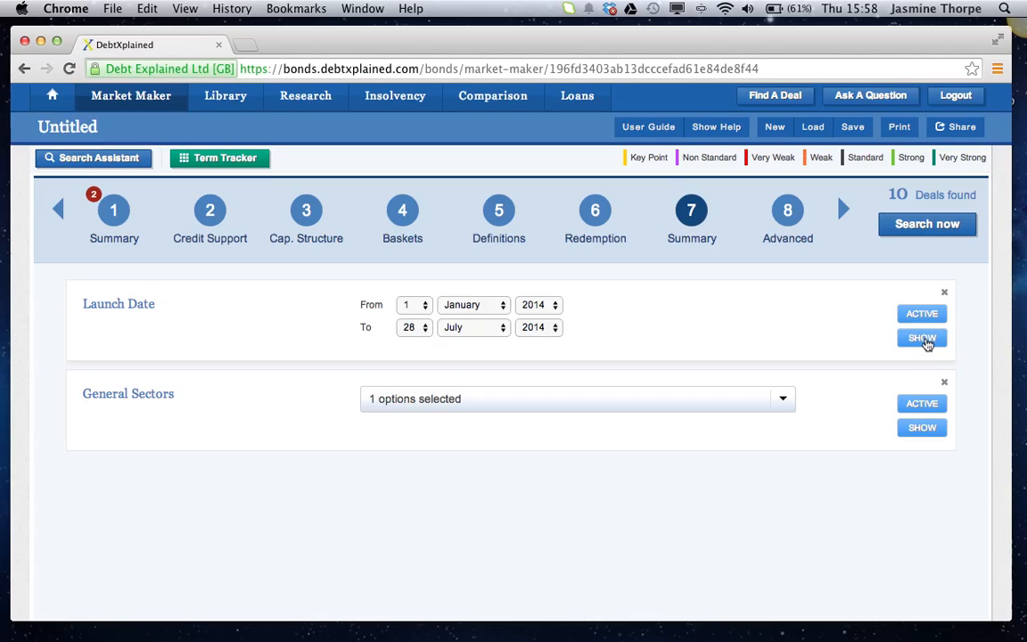
pyautogui.click(927, 318)
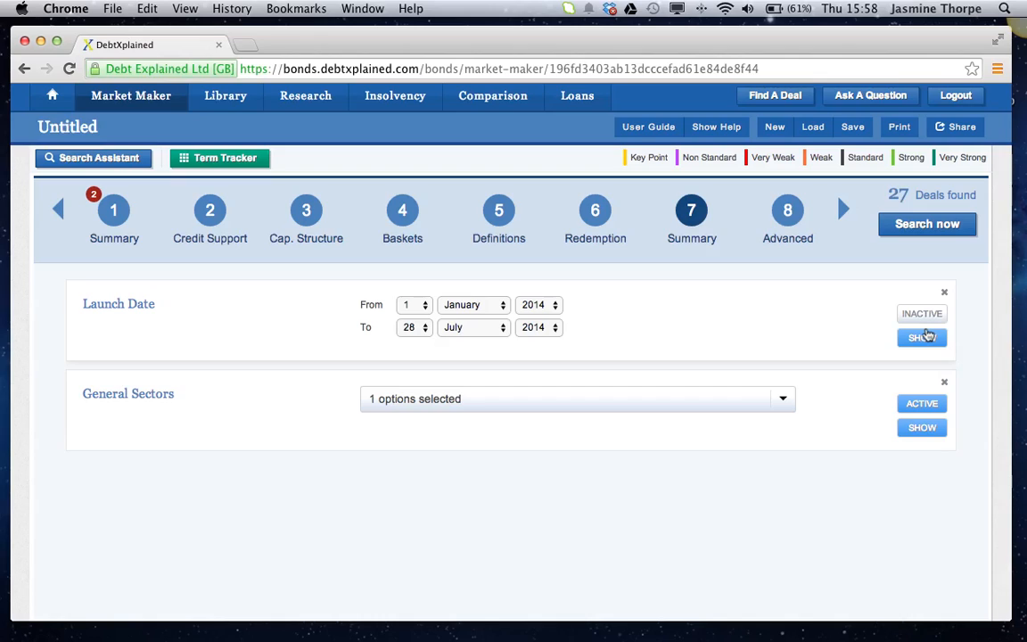
pyautogui.click(924, 314)
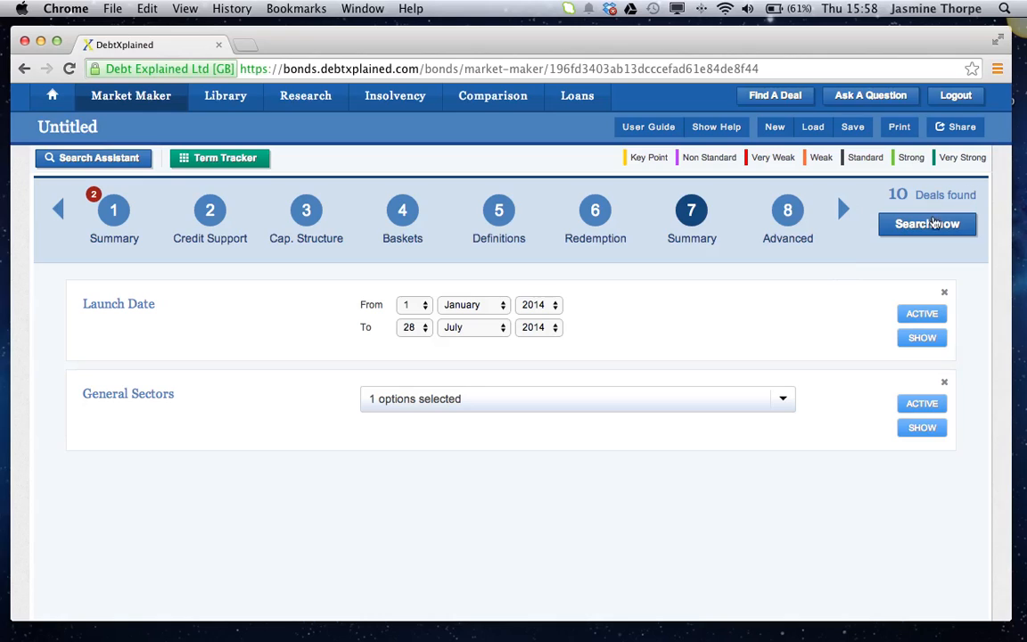
# Run the search and view the matching deals in the Advisors and Pricing tables
pyautogui.click(927, 225)
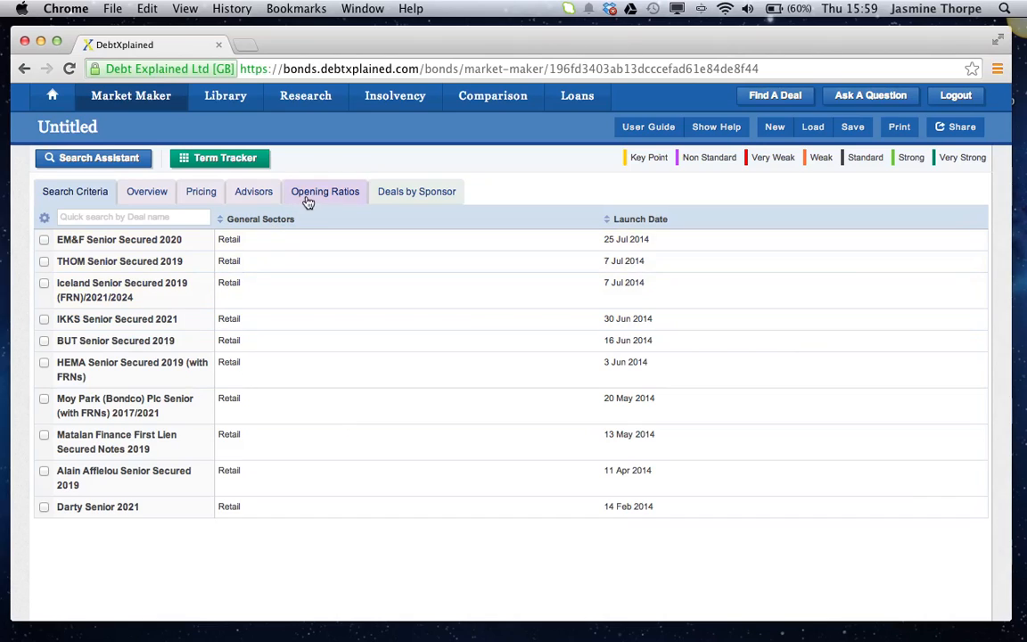
pyautogui.click(264, 196)
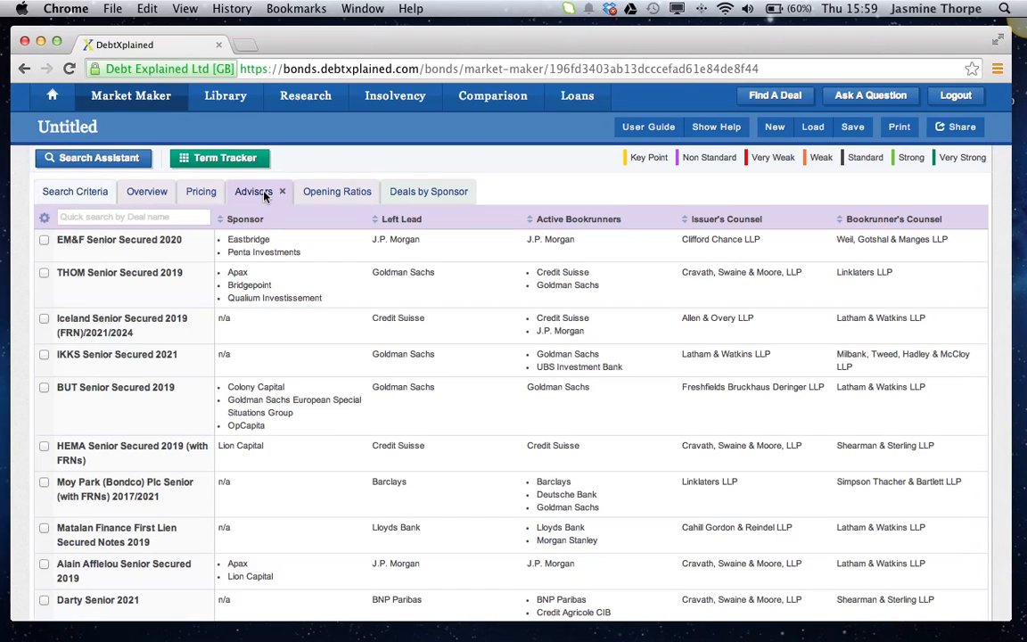
pyautogui.click(209, 194)
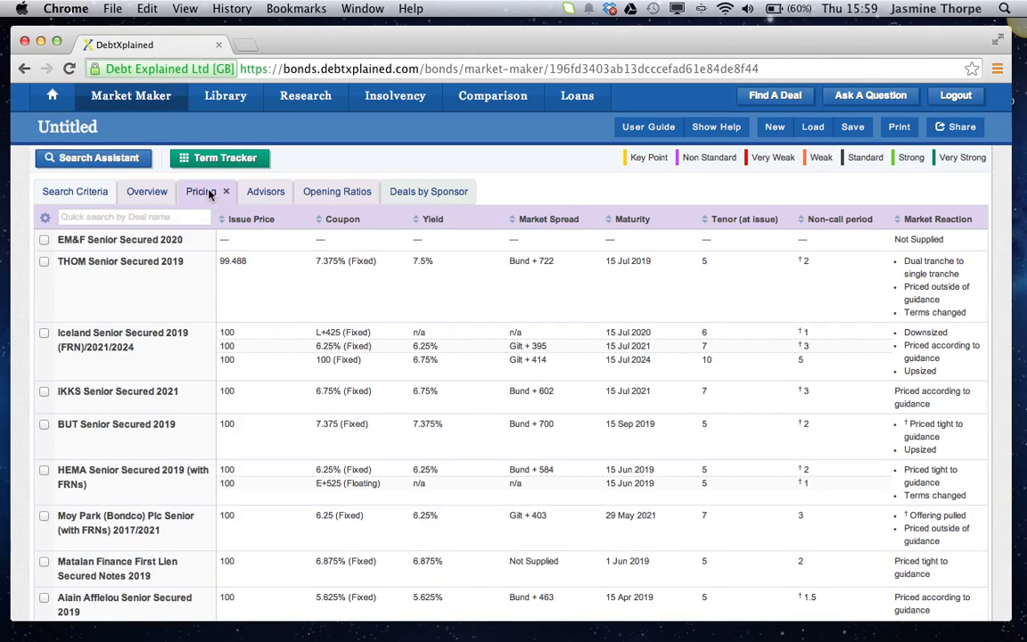
# Select the THOM Senior Secured 2019, HEMA Senior Secured 2019 (with FRNs) and Darty Senior 2021 deals in the Pricing table
pyautogui.click(44, 265)
pyautogui.click(44, 264)
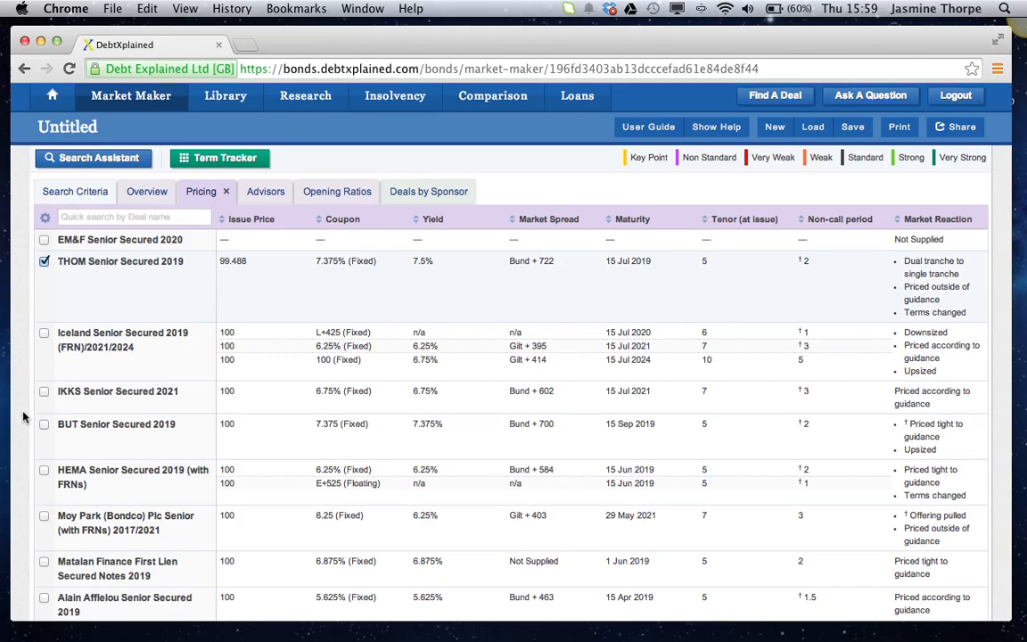
pyautogui.click(44, 469)
pyautogui.scroll(-4, 43, 473)
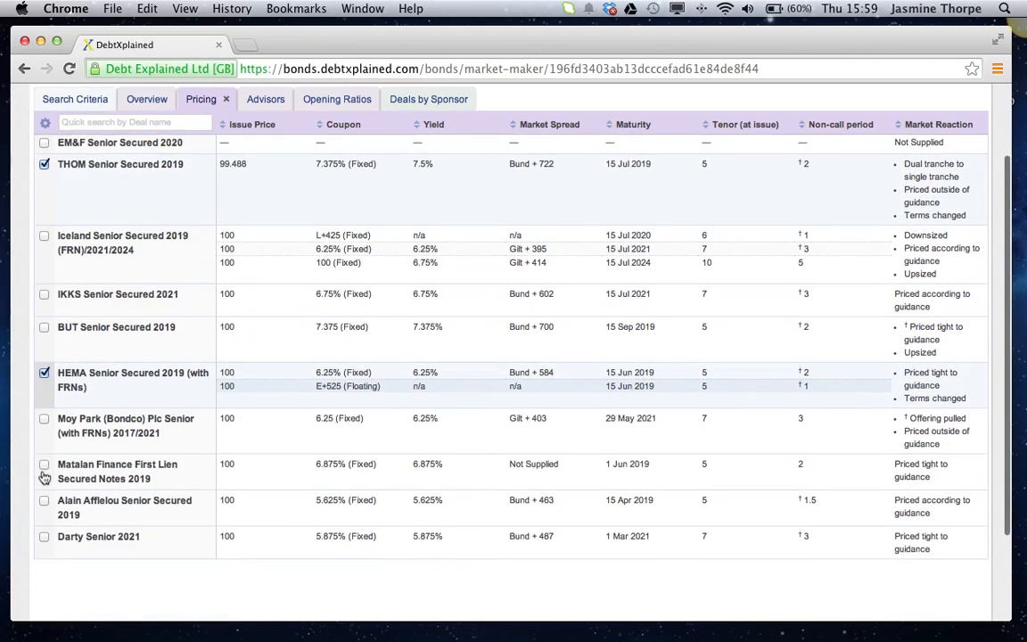
pyautogui.click(44, 454)
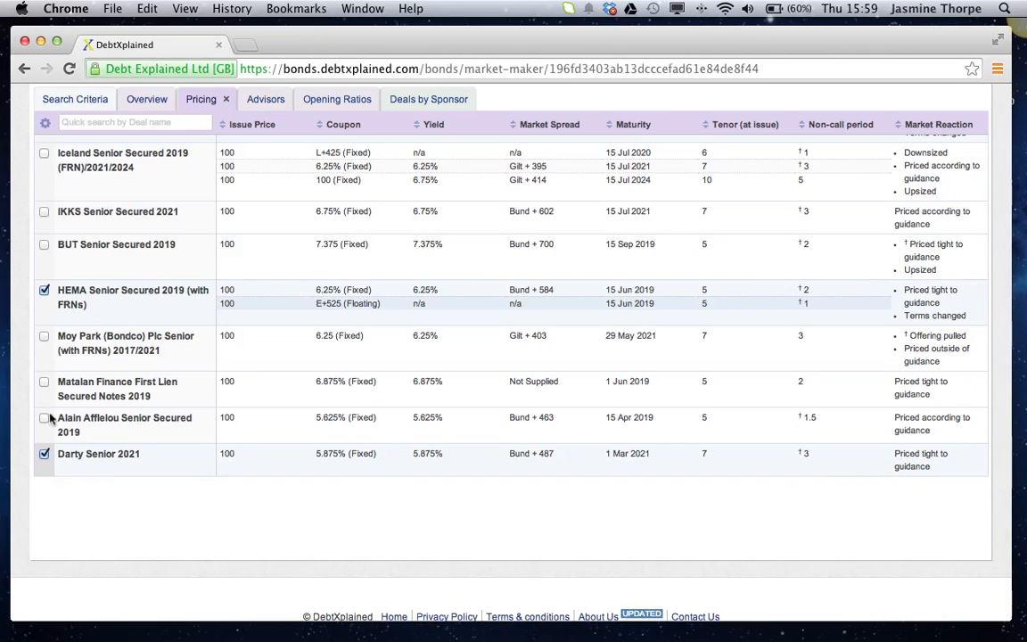
# Sort the Pricing table's deal column in ascending order to group the selected deals first, and display the Advisors table
pyautogui.click(45, 130)
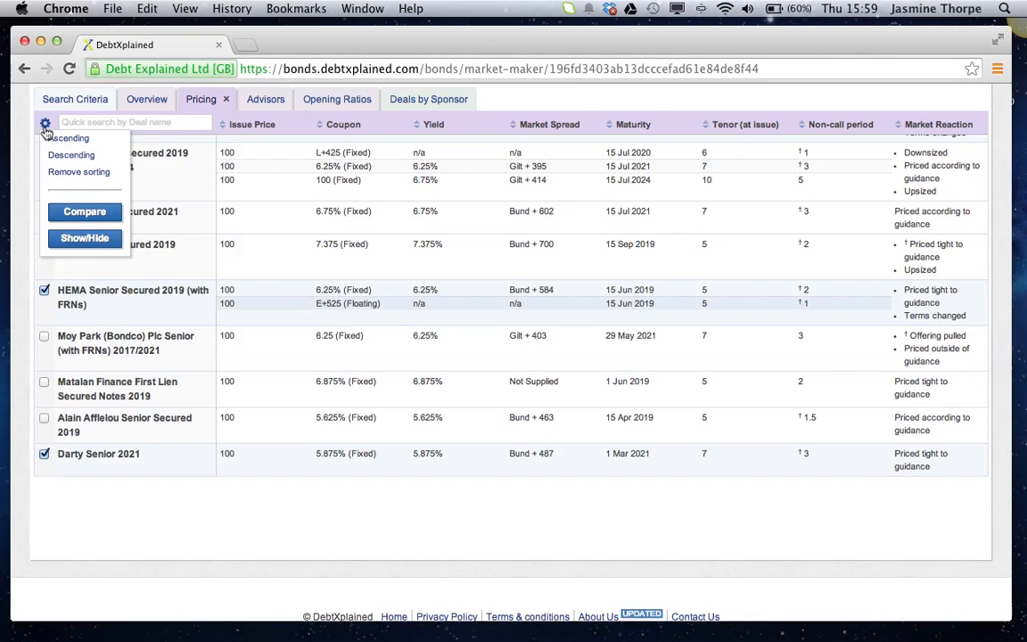
pyautogui.click(43, 139)
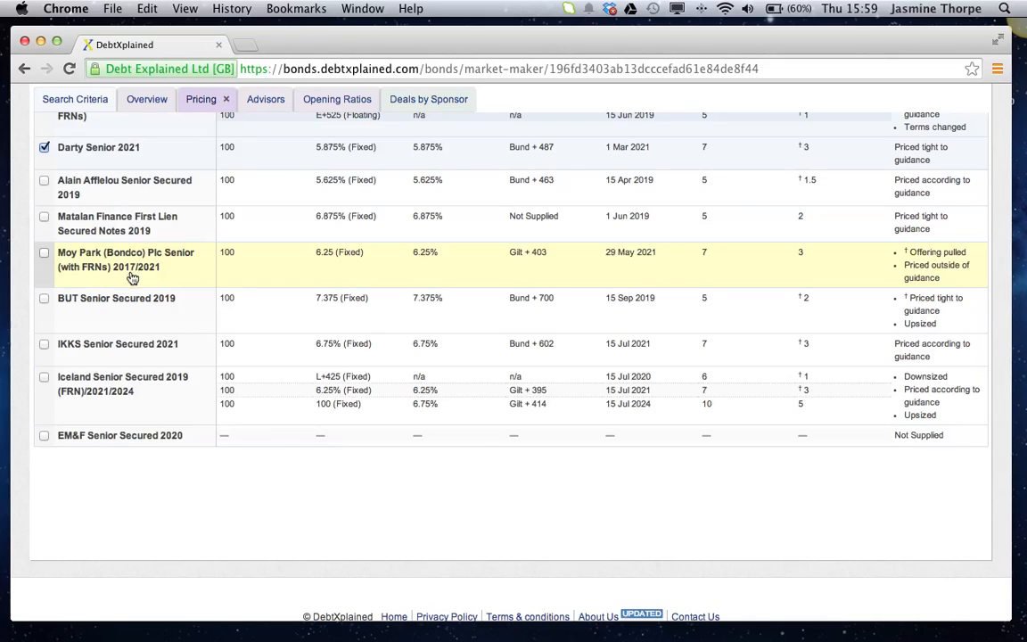
pyautogui.scroll(5, 134, 278)
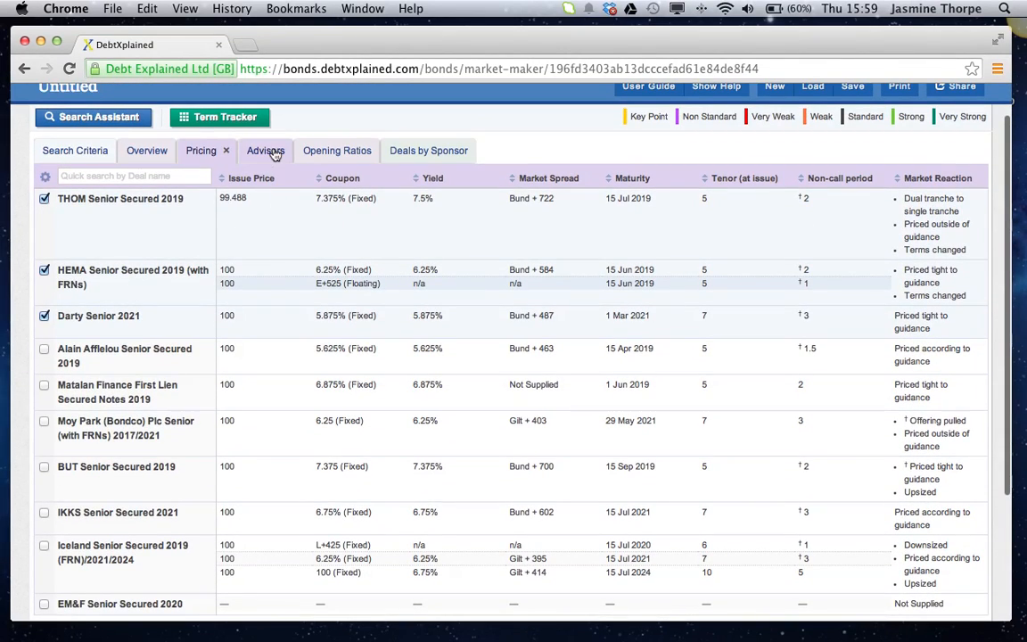
pyautogui.click(266, 150)
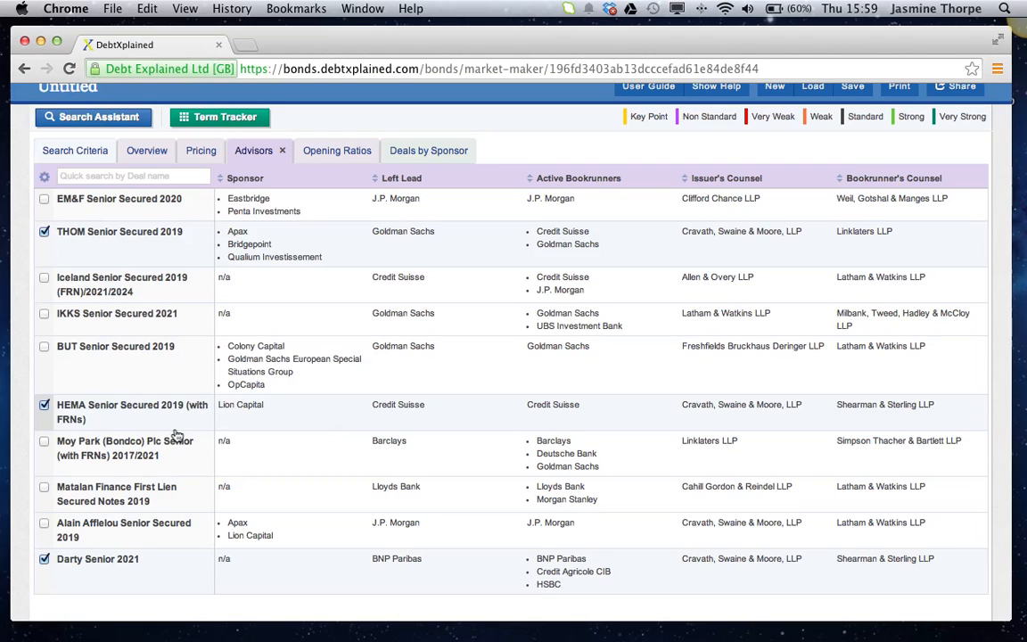
# Save the current search under the name "Deals by Sponsor"
pyautogui.scroll(2, 754, 238)
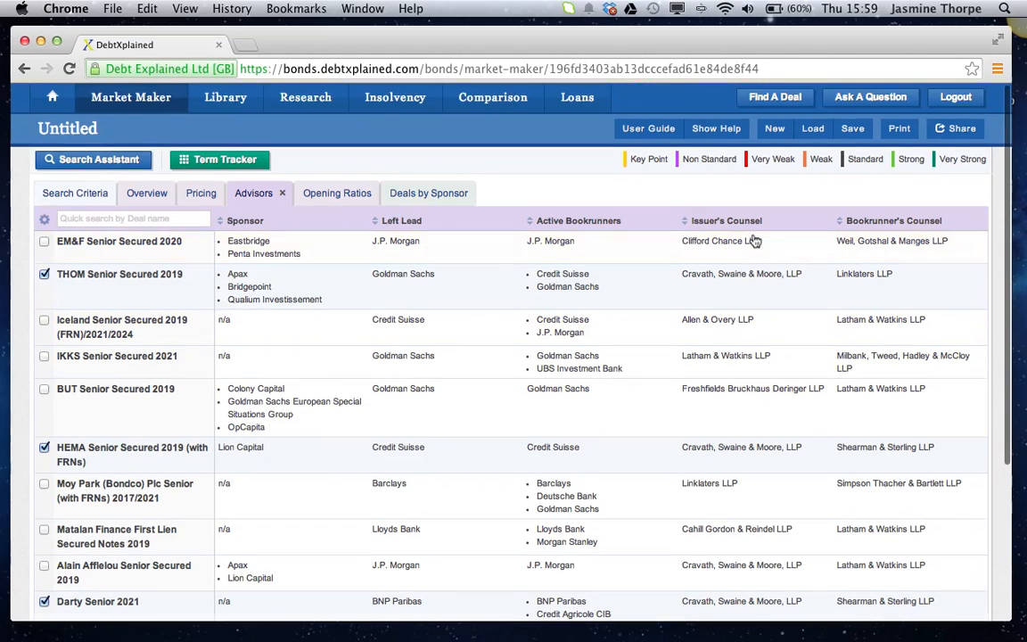
pyautogui.click(851, 134)
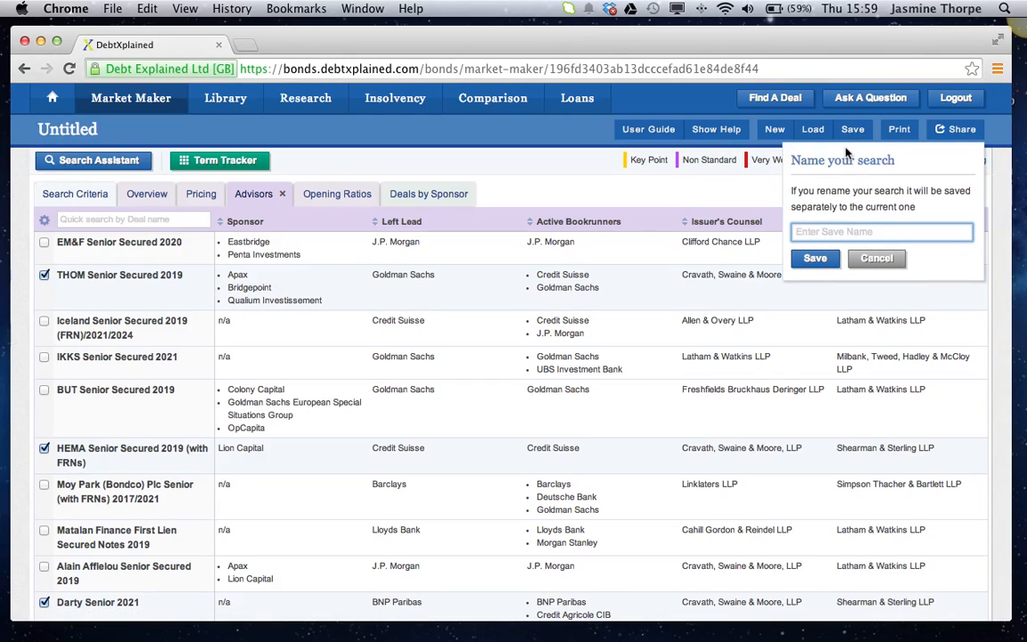
pyautogui.write('Deals by Sponsor')
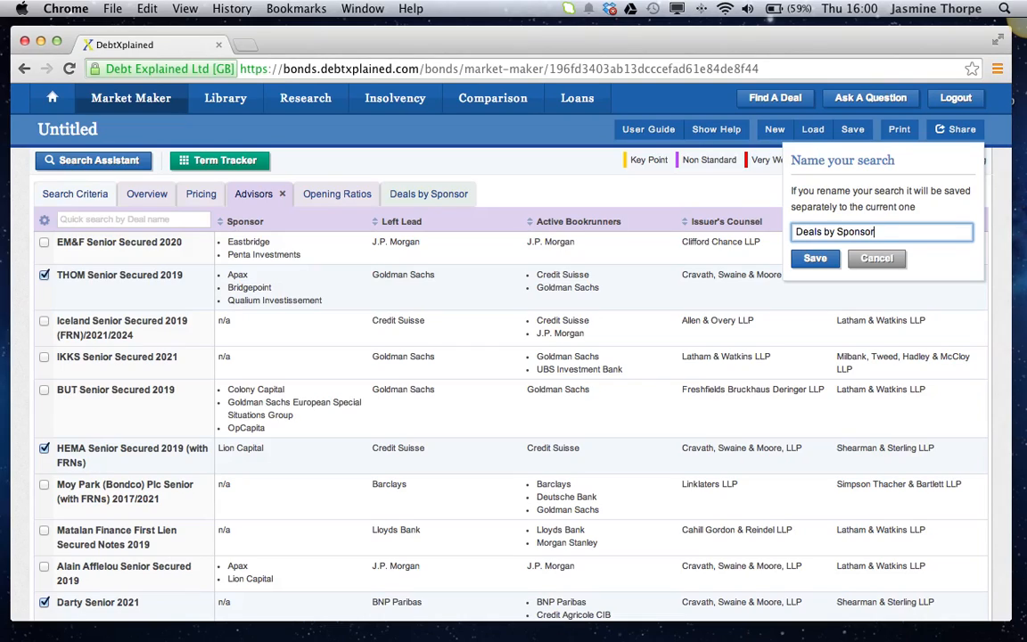
pyautogui.click(815, 258)
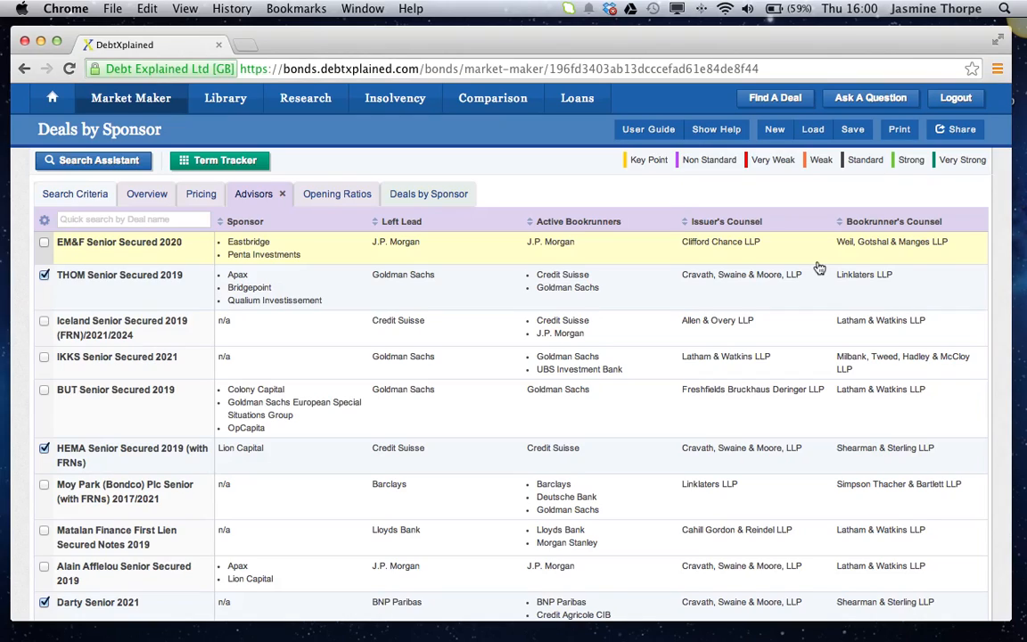
# Look through the list of saved searches and the options for printing tables, without loading or printing anything
pyautogui.click(811, 131)
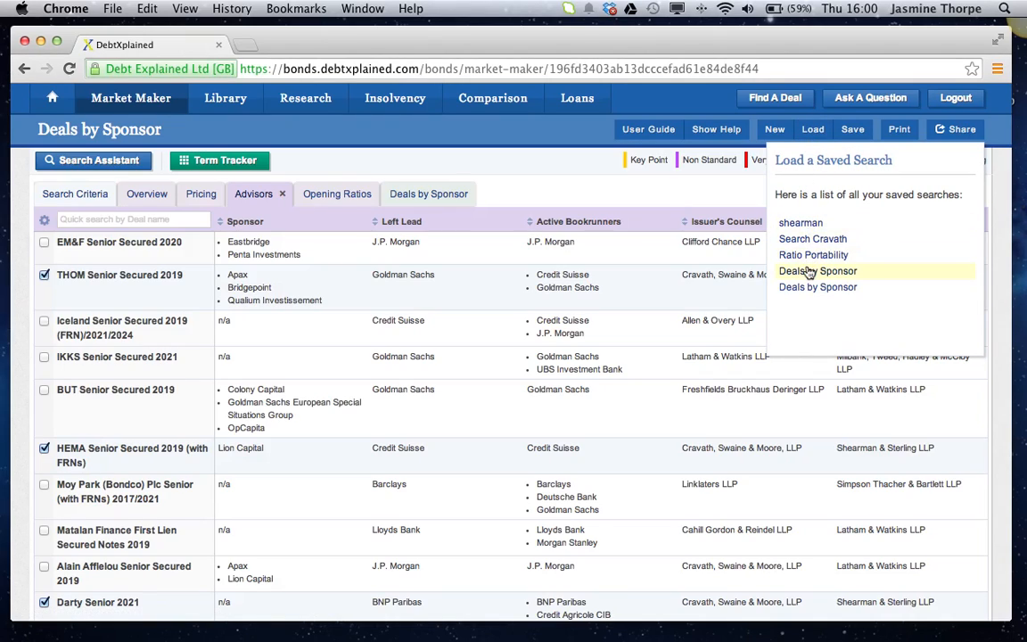
pyautogui.click(645, 183)
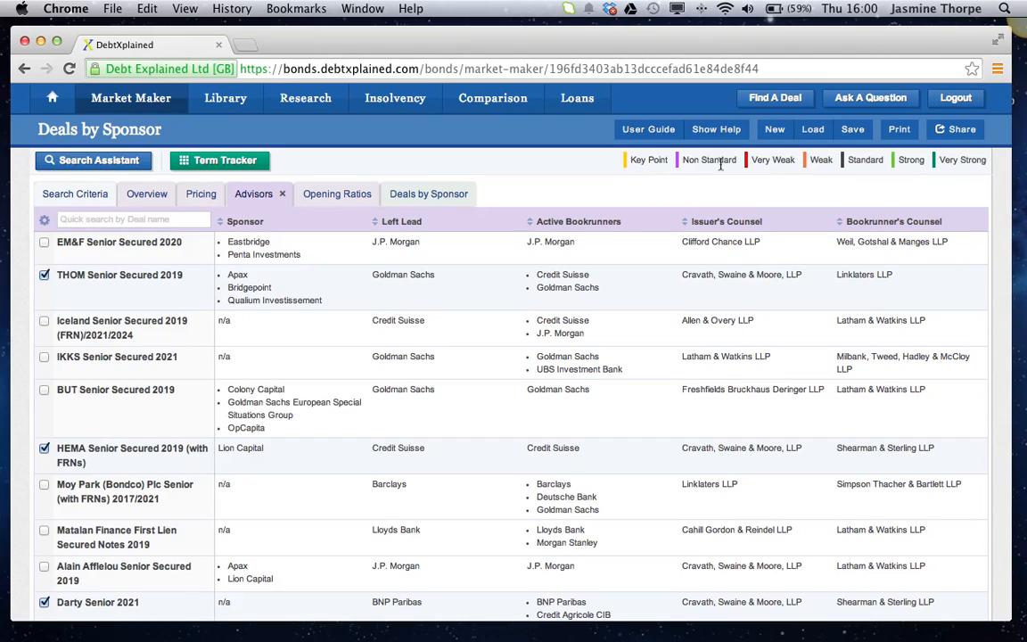
pyautogui.click(897, 130)
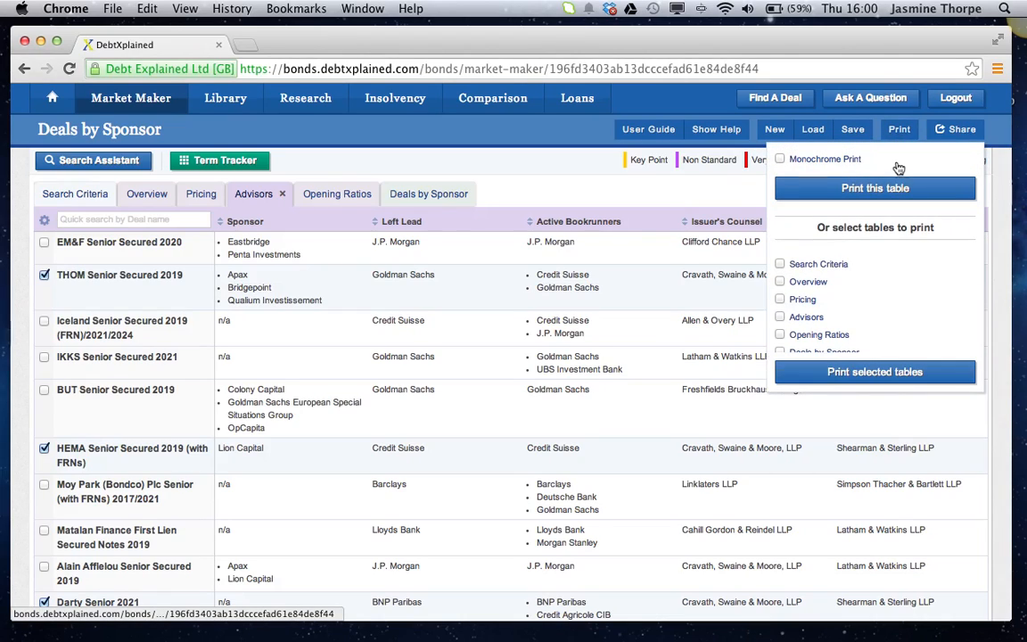
pyautogui.click(701, 199)
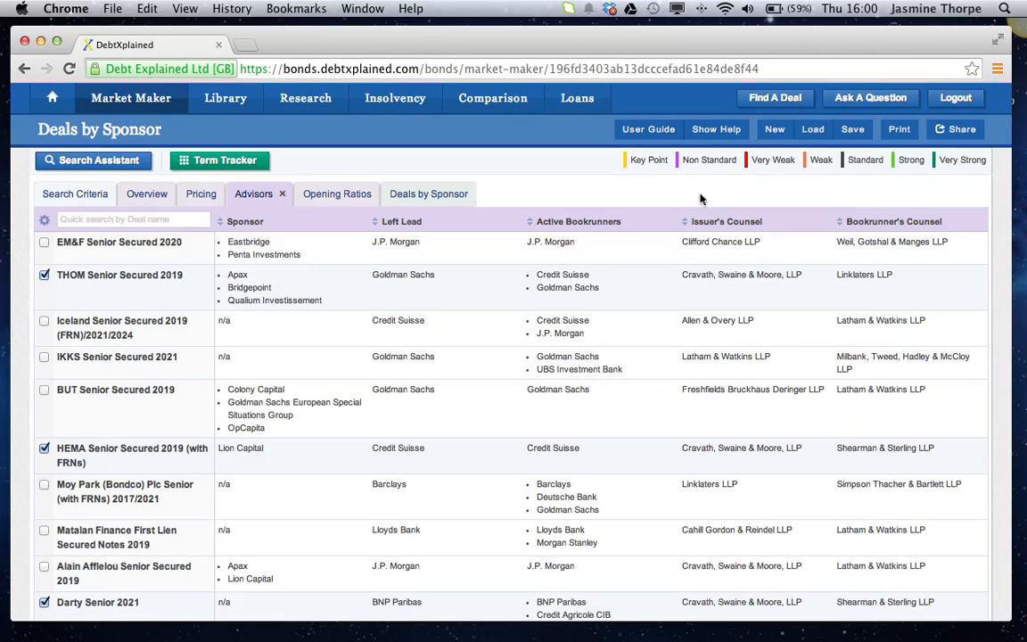
# Open an e-mail draft that shares the saved search and close it unsent
pyautogui.click(961, 130)
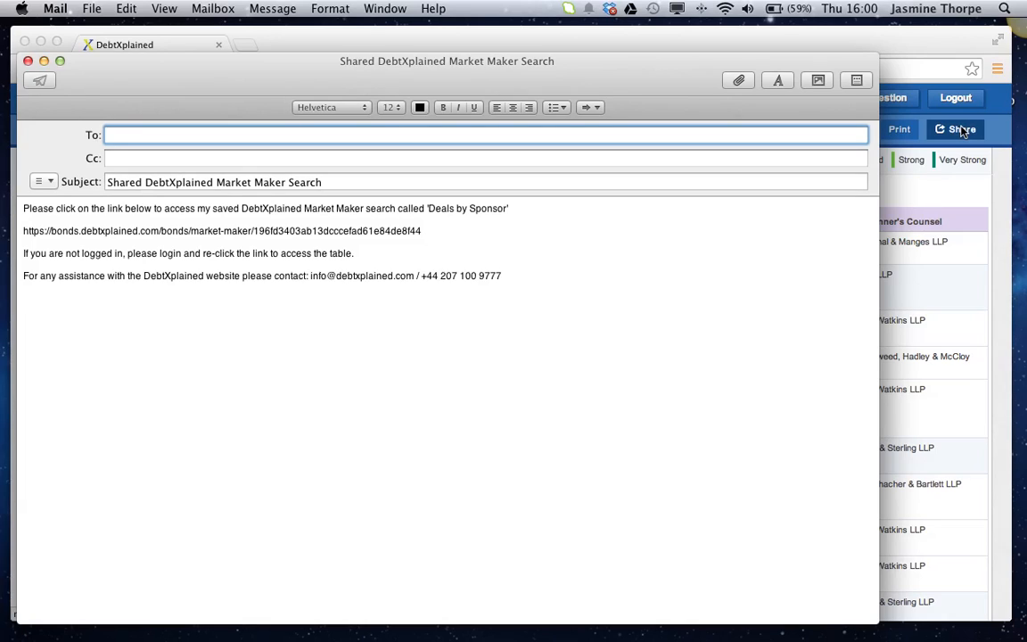
pyautogui.click(28, 61)
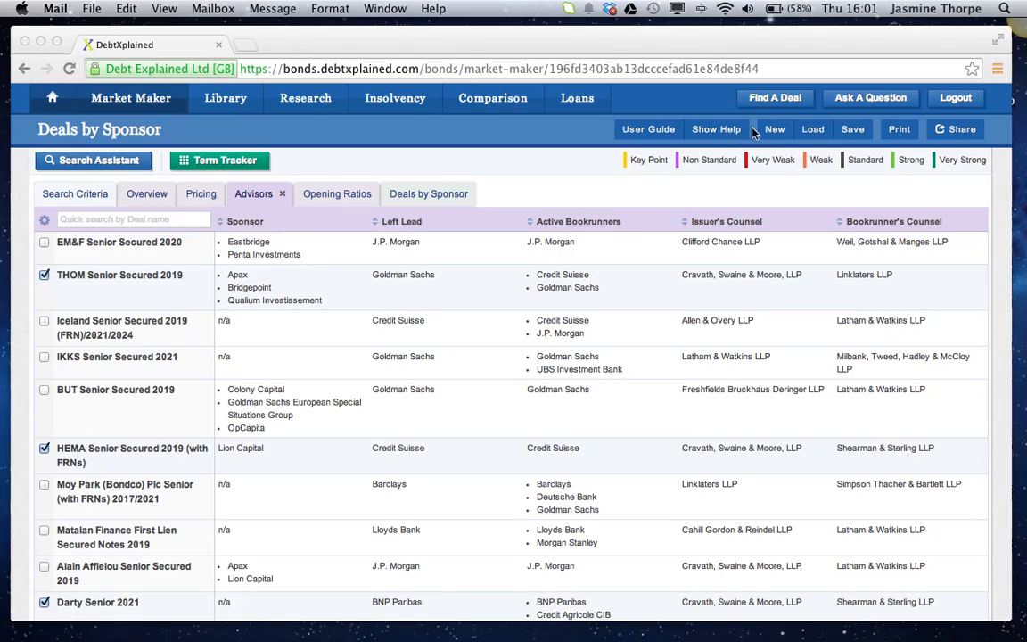
# Start a new Market Maker search and accept the reset of the current session
pyautogui.click(777, 131)
pyautogui.click(776, 131)
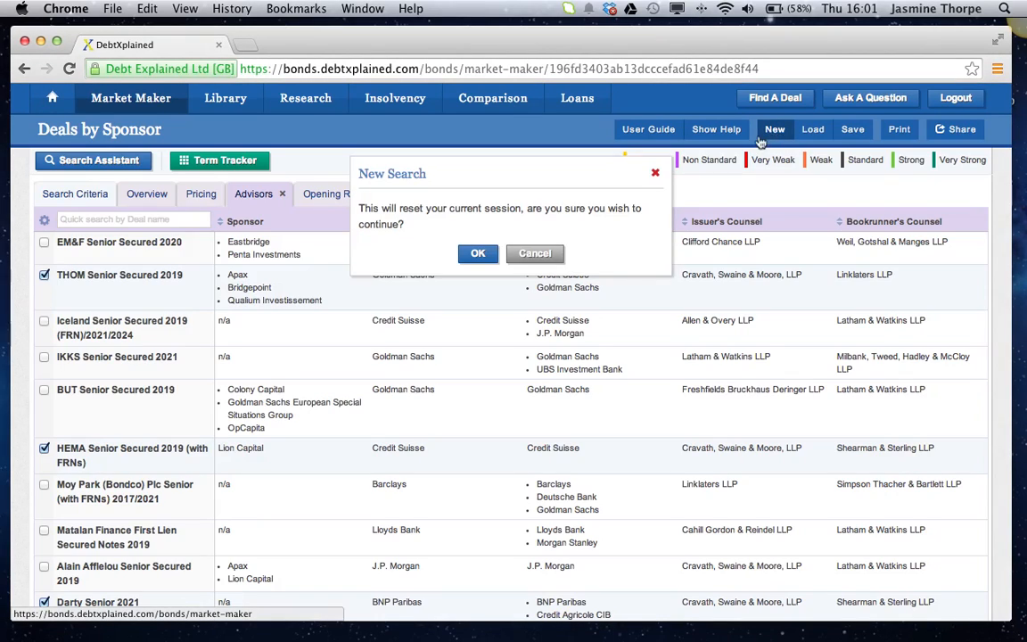
pyautogui.click(477, 255)
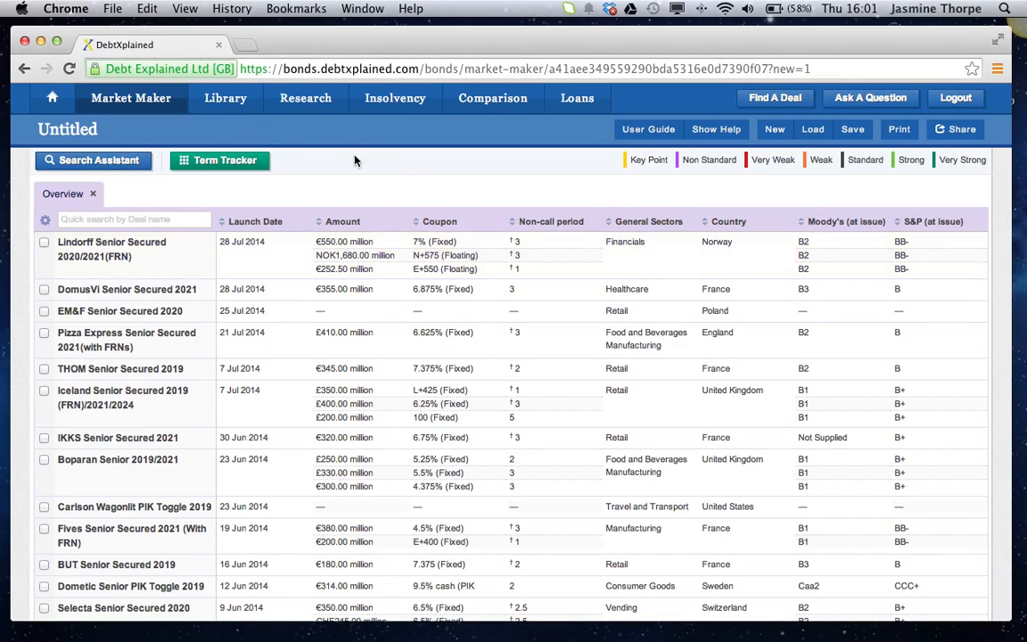
# In the Search Assistant's advanced criteria, look up the deal term "ratings" and add CoC Portability - Ratings Test
pyautogui.click(136, 160)
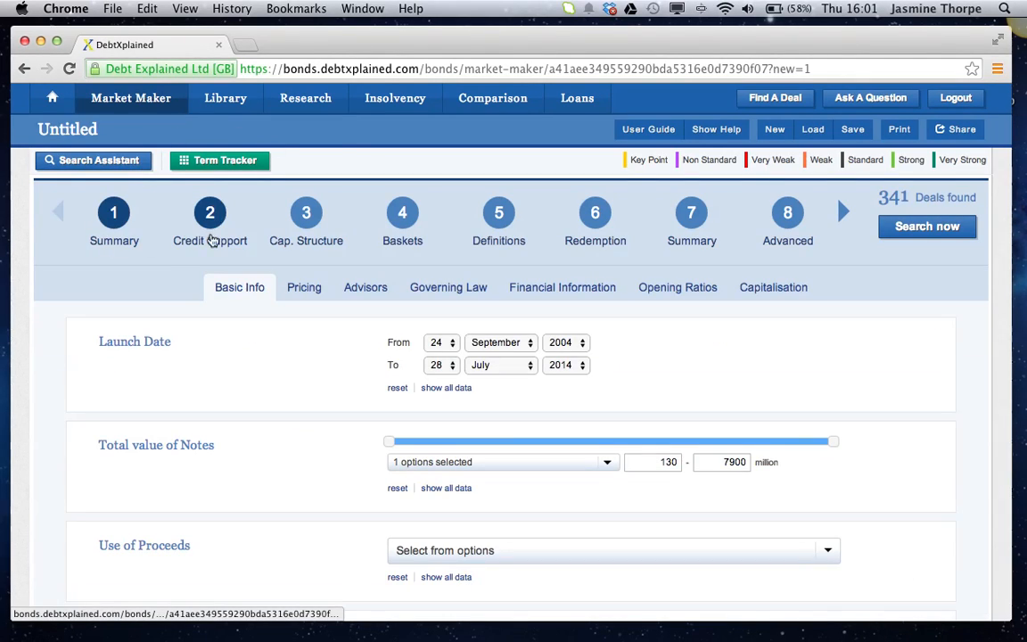
pyautogui.click(788, 218)
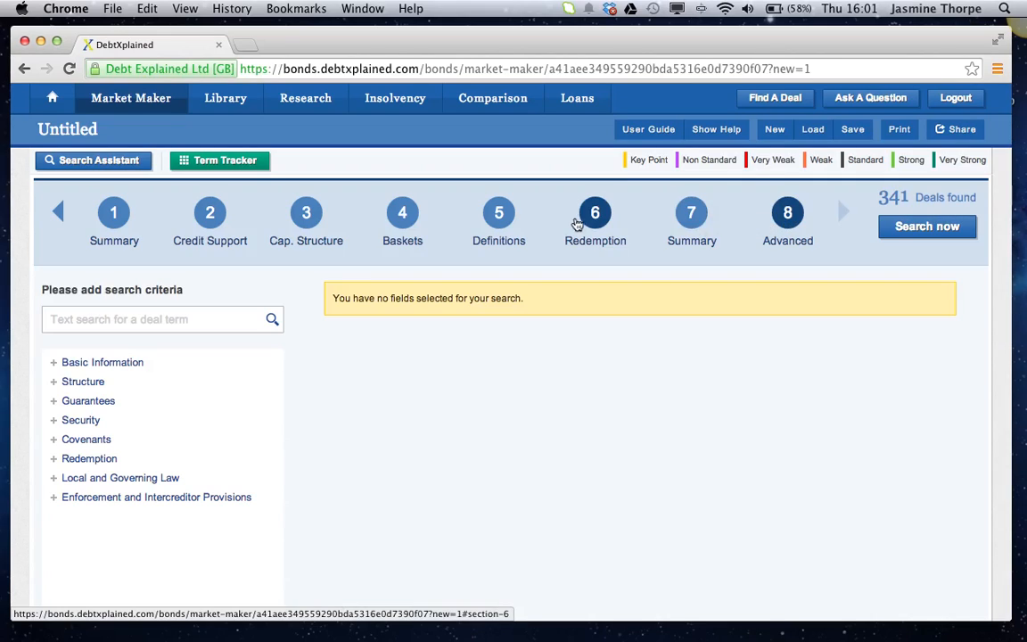
pyautogui.click(81, 321)
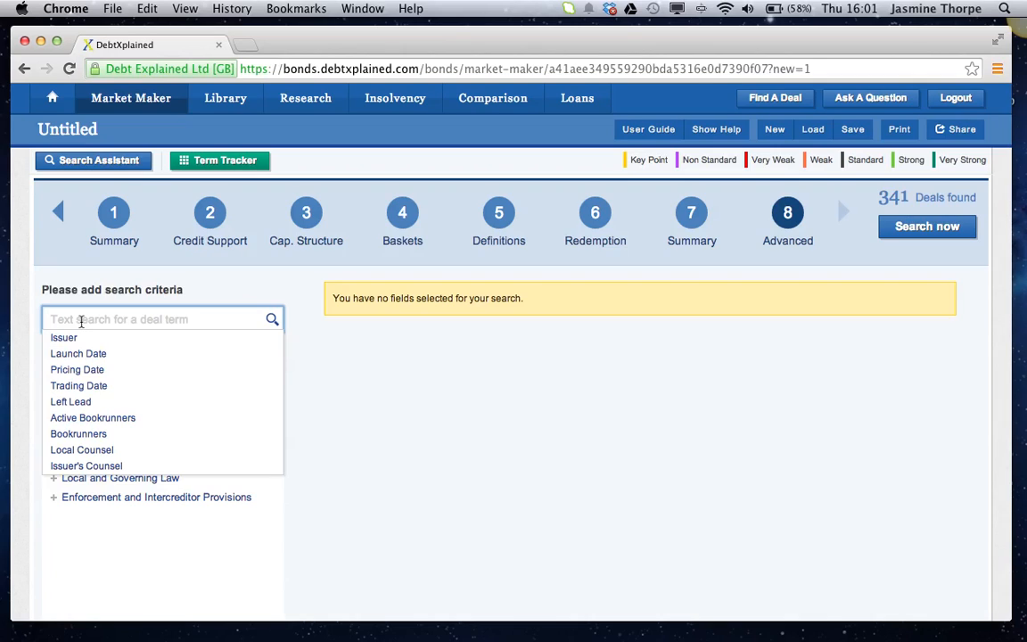
pyautogui.write('ratio')
pyautogui.press('BackSpace')
pyautogui.write('ngs')
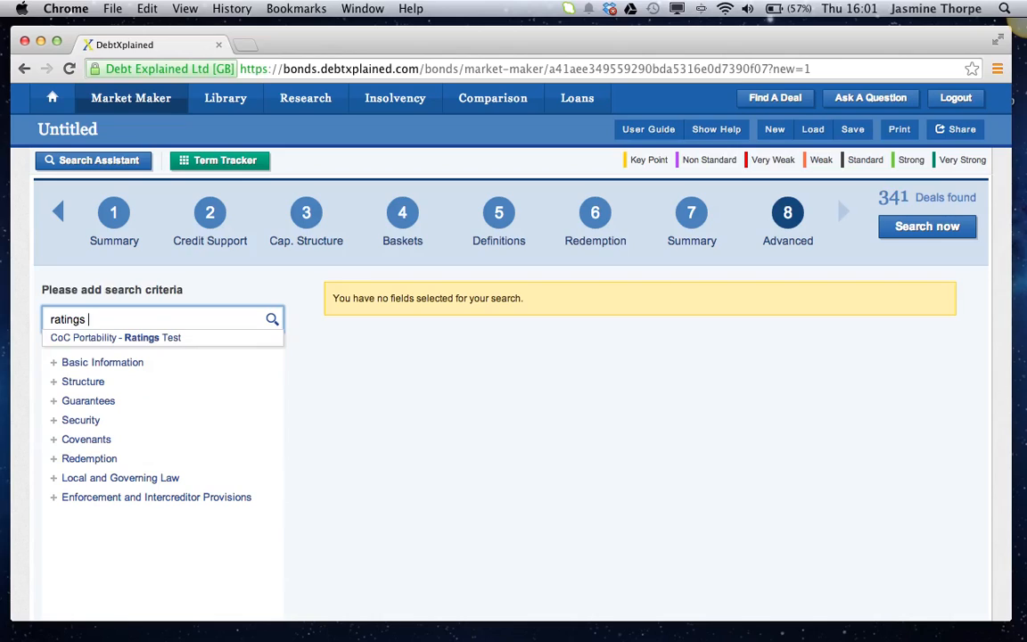
pyautogui.click(100, 338)
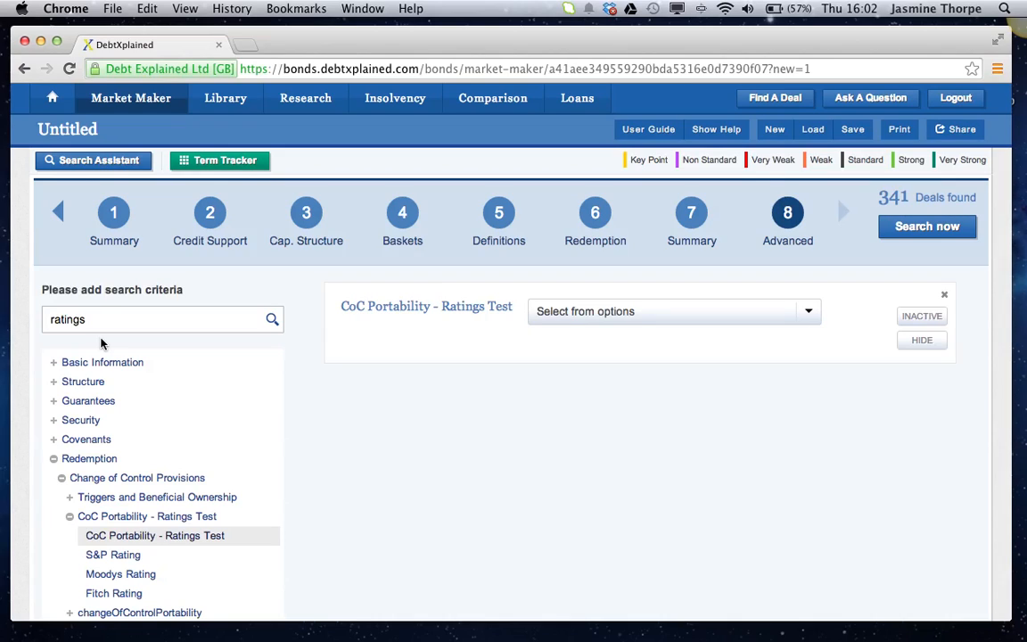
# Limit CoC Portability - Ratings Test to the not-triggered-above-rating-level and triggered-only-on-withdrawal-or-downgrade options, leaving out Ratings test absent, and run the search
pyautogui.click(795, 312)
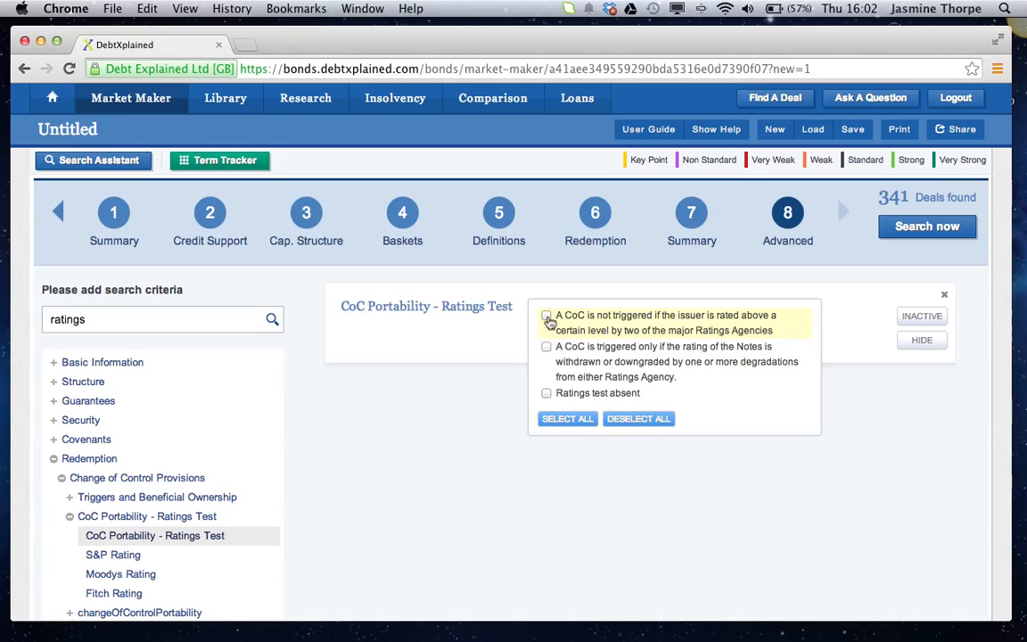
pyautogui.click(547, 316)
pyautogui.click(547, 348)
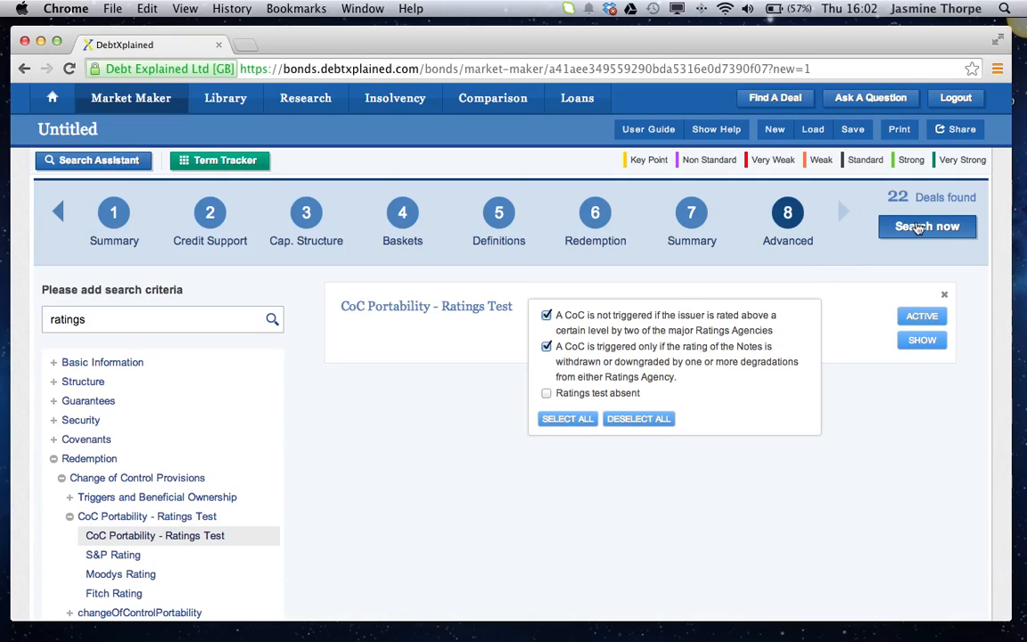
pyautogui.click(920, 227)
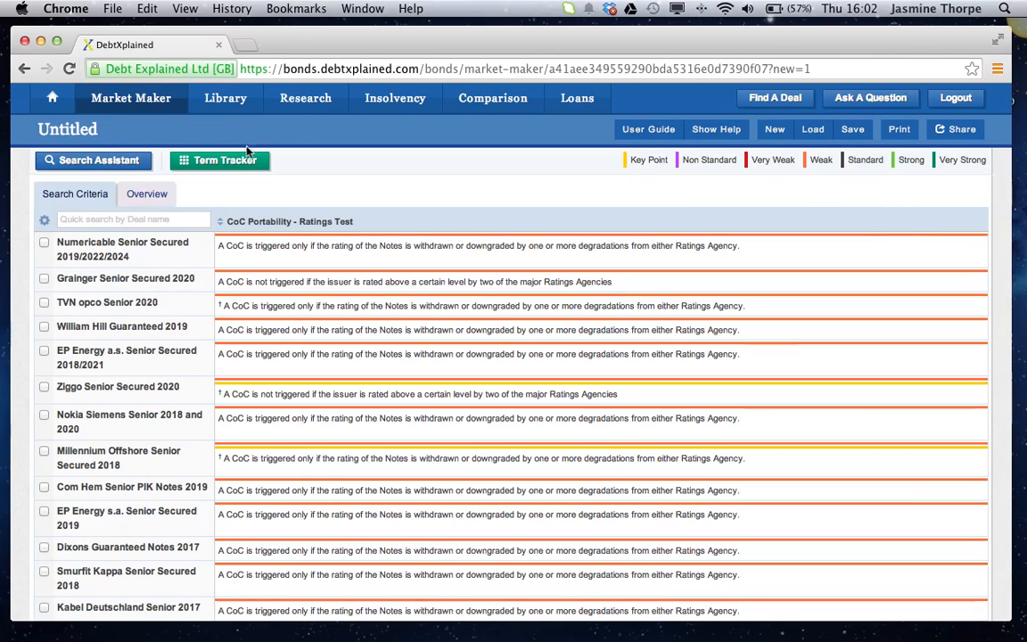
# Activate the predefined tables Change of Control and Portability, Equity Claw and Special Optional Redemption, and display them in the search results
pyautogui.click(228, 164)
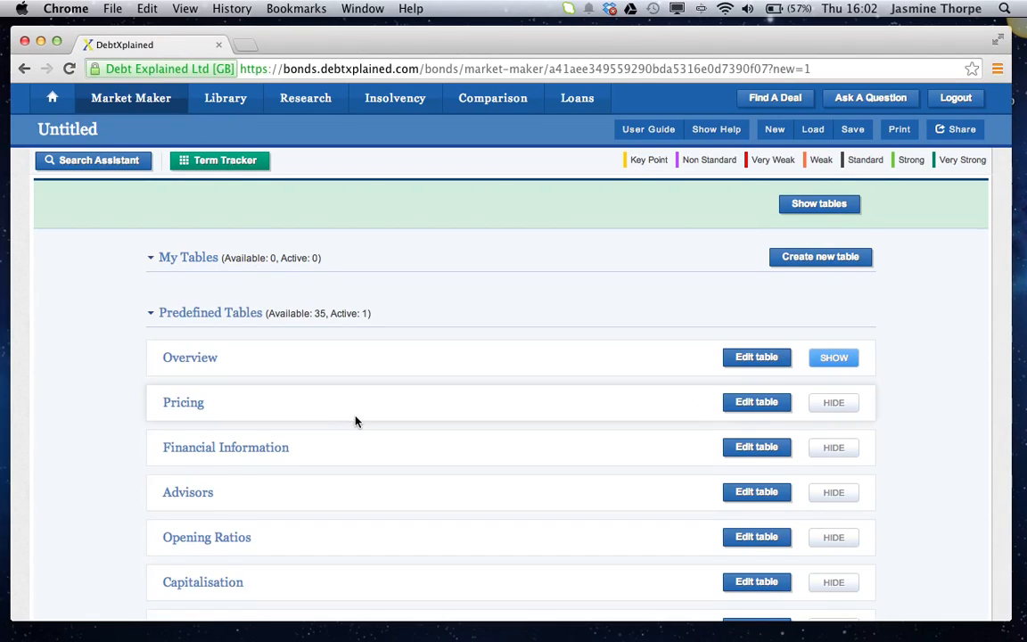
pyautogui.scroll(-4, 355, 419)
pyautogui.scroll(-3, 356, 422)
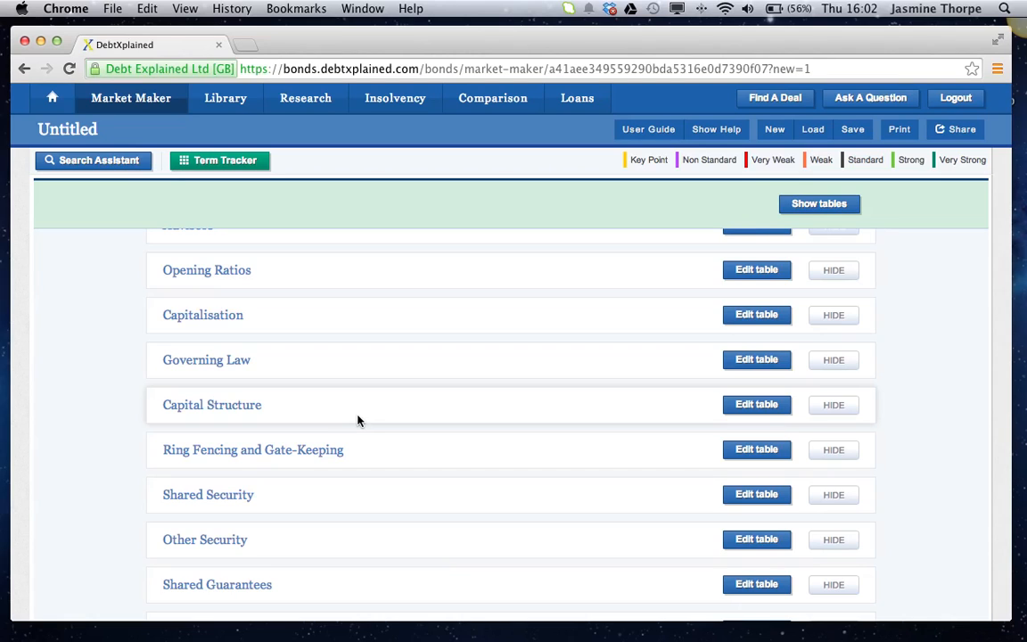
pyautogui.scroll(-9, 357, 420)
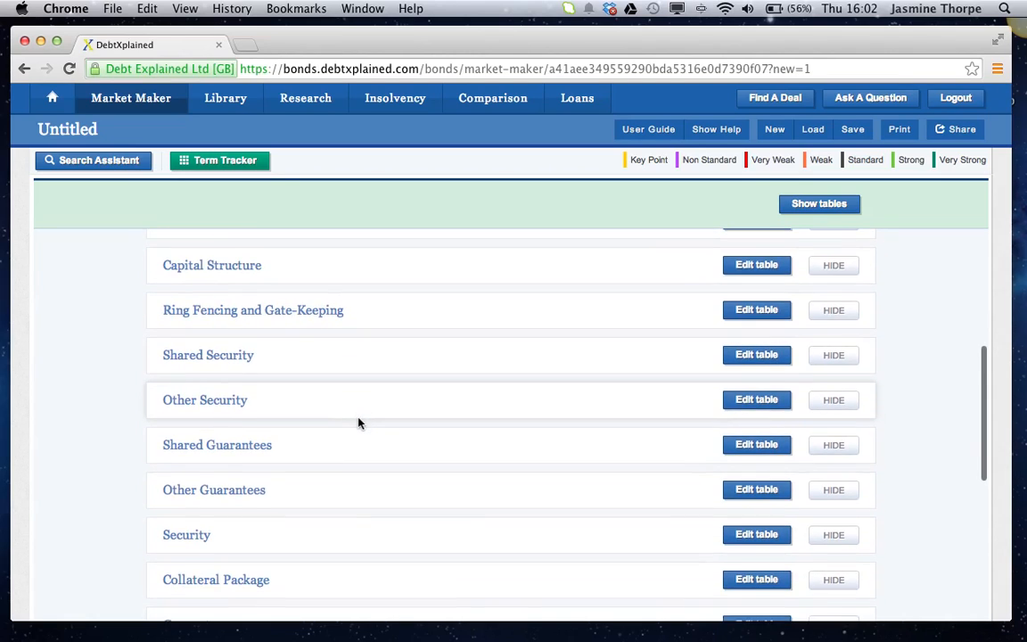
pyautogui.scroll(-12, 357, 427)
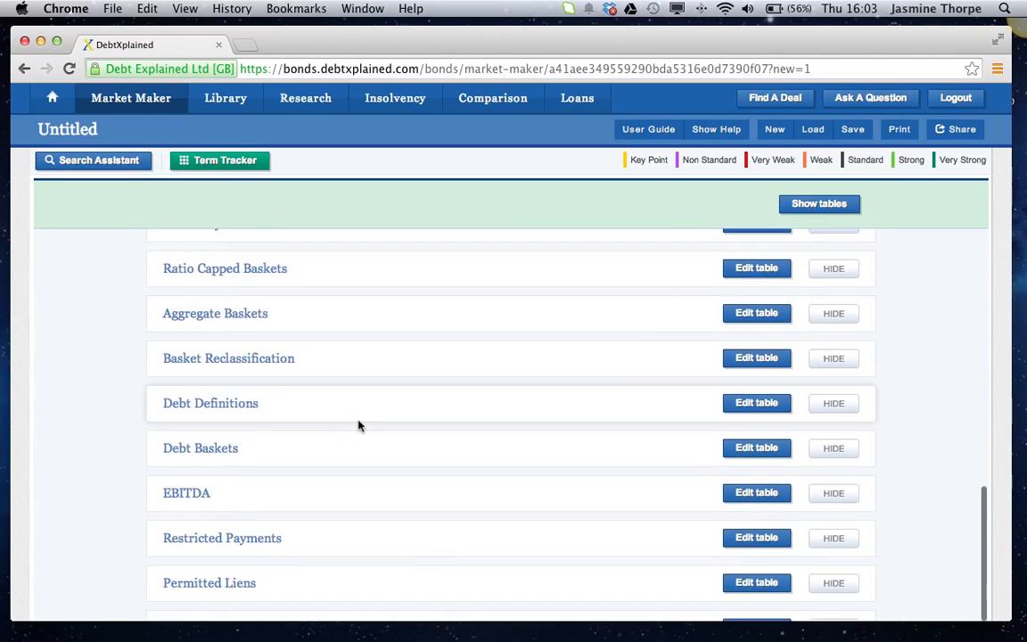
pyautogui.scroll(-4, 358, 426)
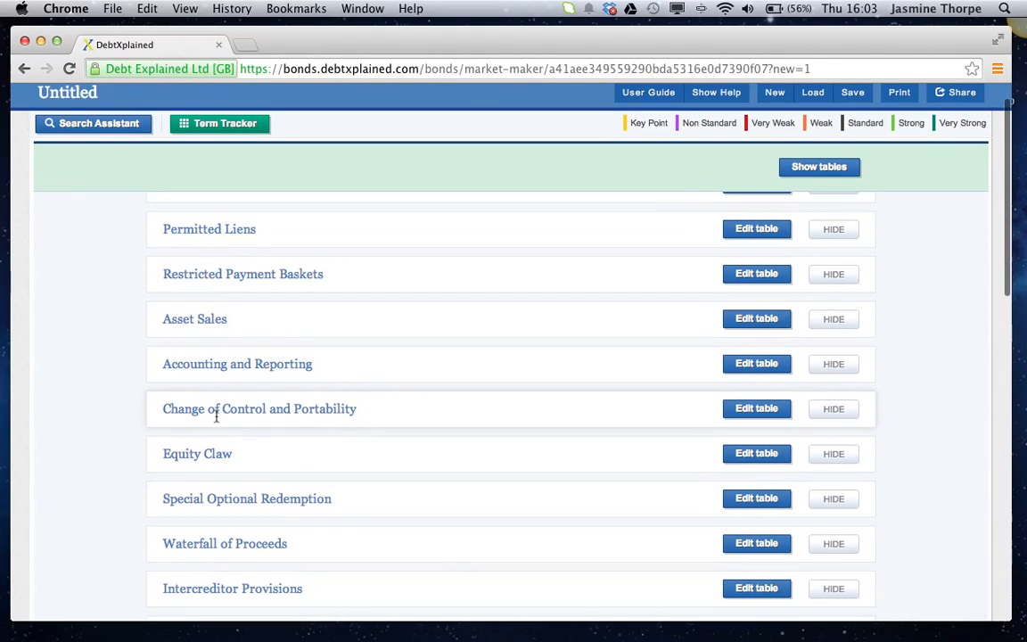
pyautogui.click(839, 415)
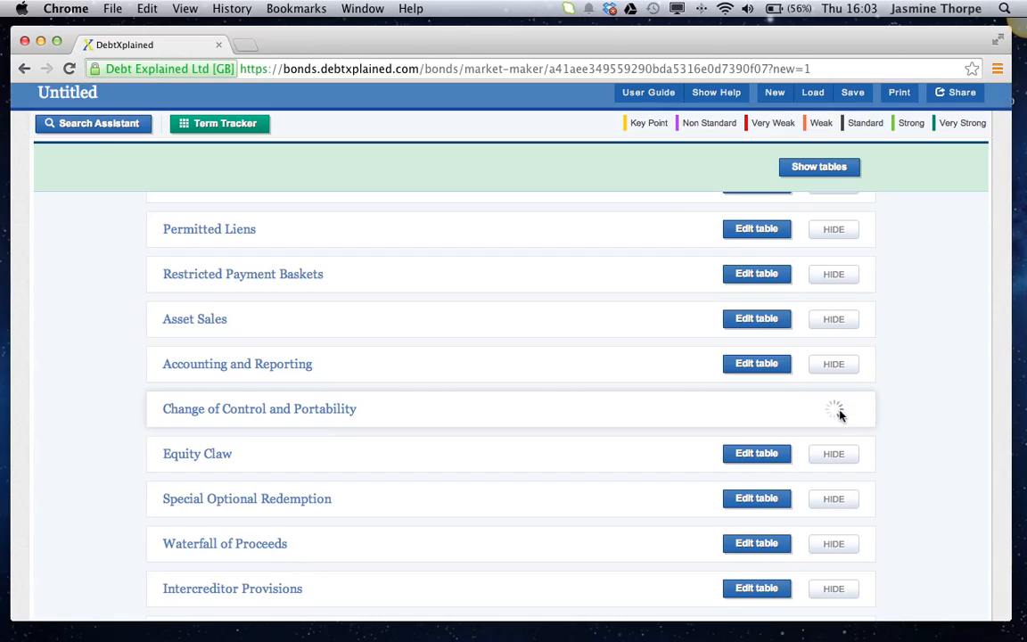
pyautogui.click(838, 455)
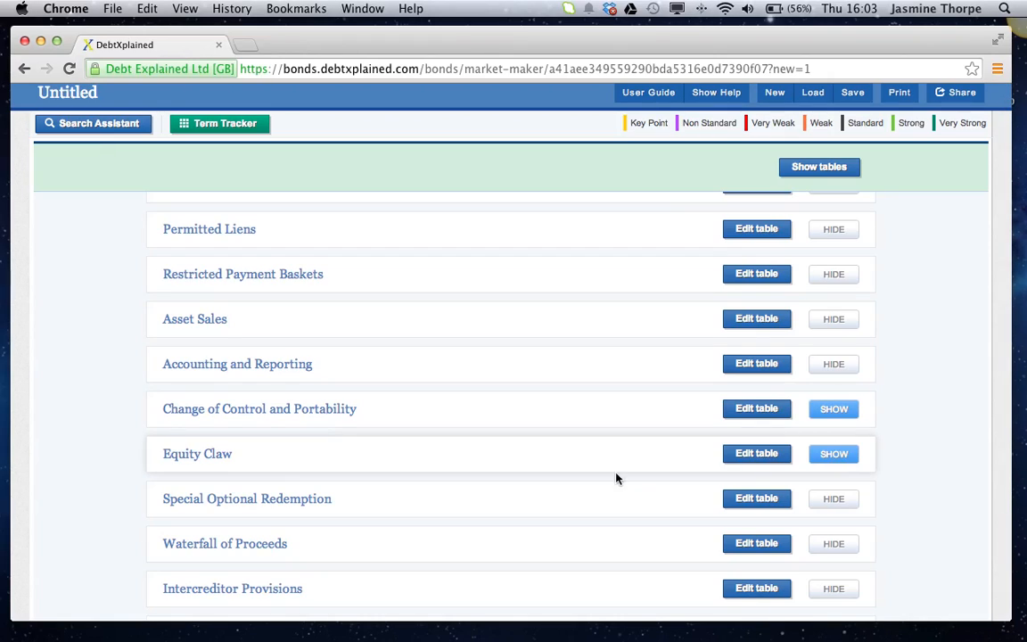
pyautogui.click(825, 506)
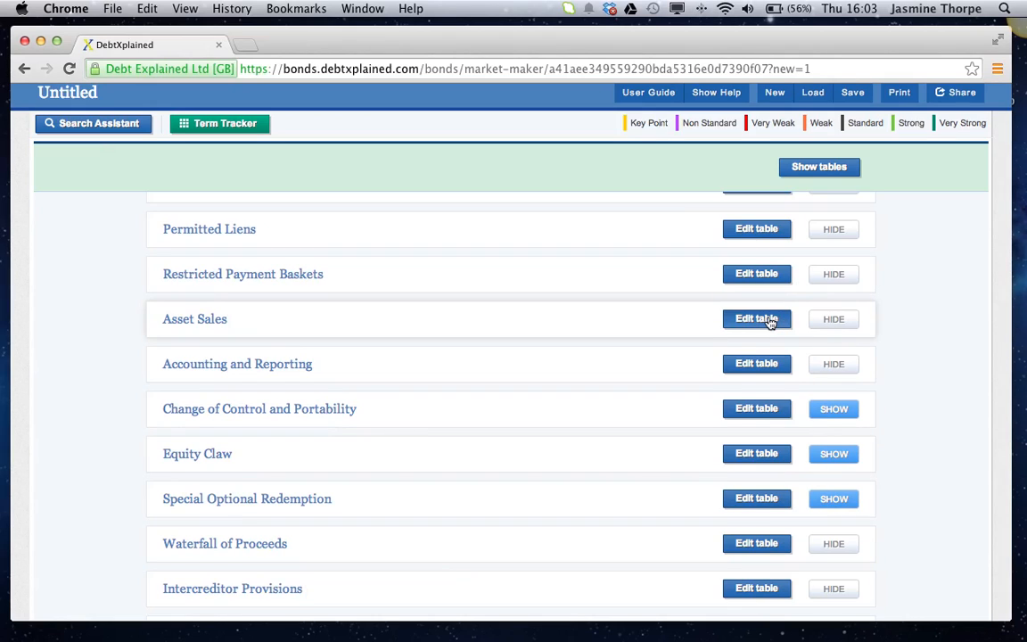
pyautogui.scroll(10, 771, 328)
pyautogui.scroll(10, 770, 328)
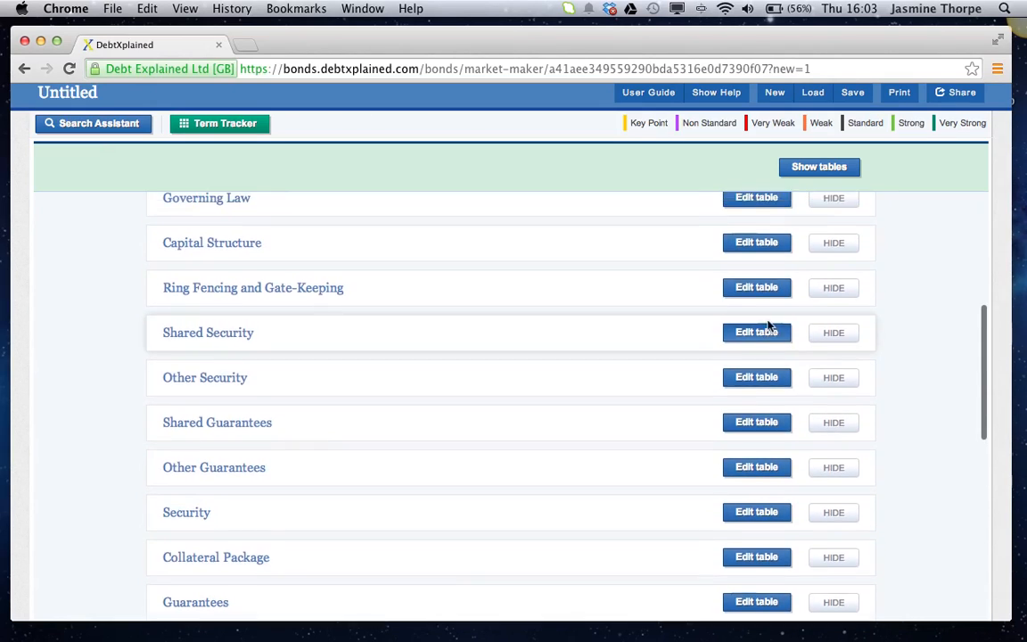
pyautogui.click(820, 169)
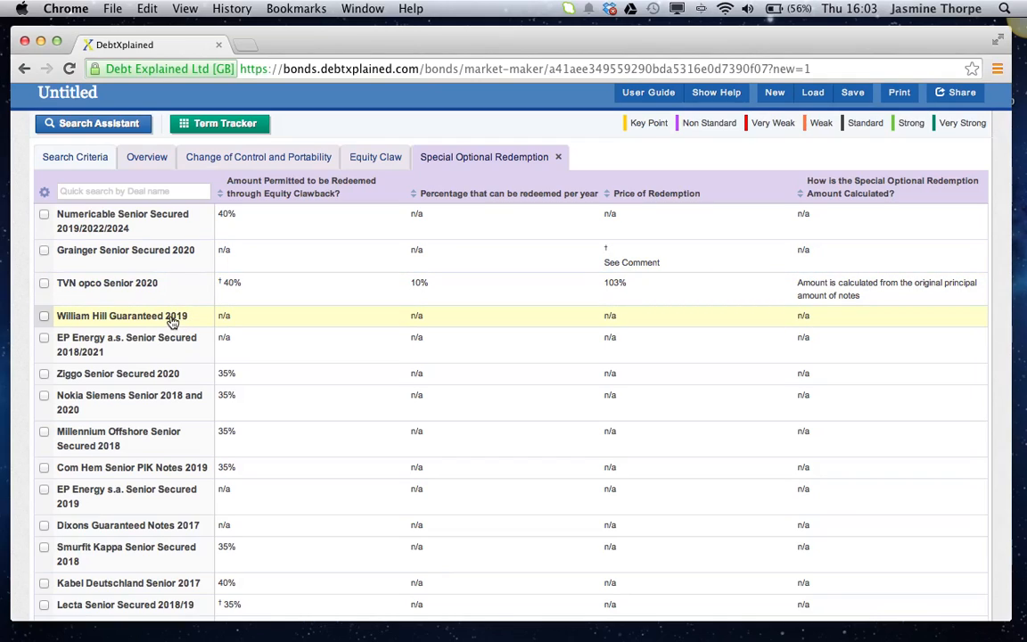
# Expand the Numericable Senior Secured 2019/2022/2024 deal in the Special Optional Redemption table and examine its snapshot and offering memorandum links
pyautogui.click(164, 221)
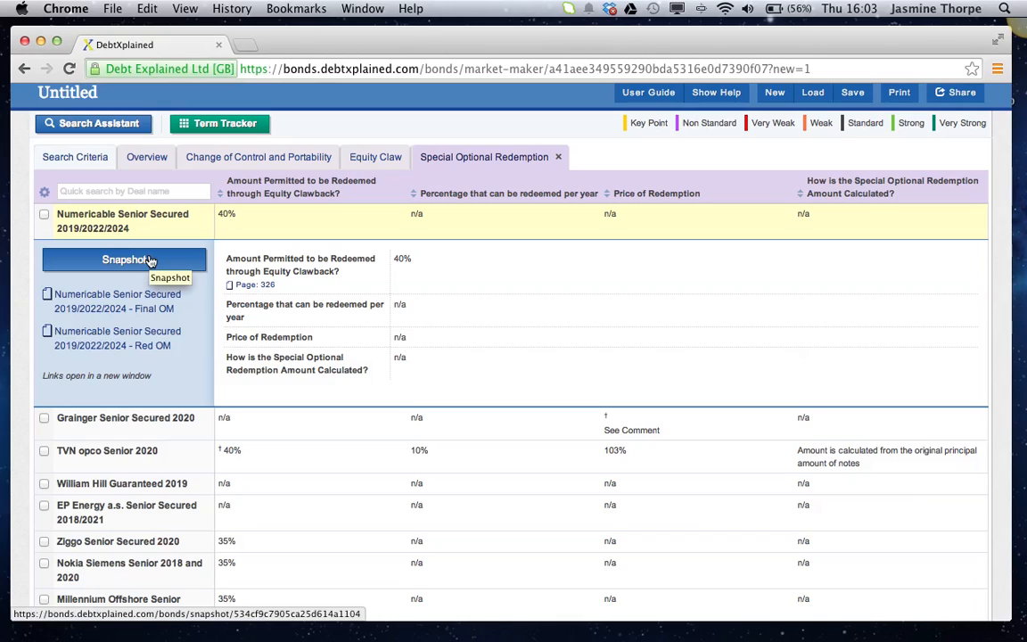
pyautogui.moveTo(138, 301); pyautogui.dragTo(147, 332)
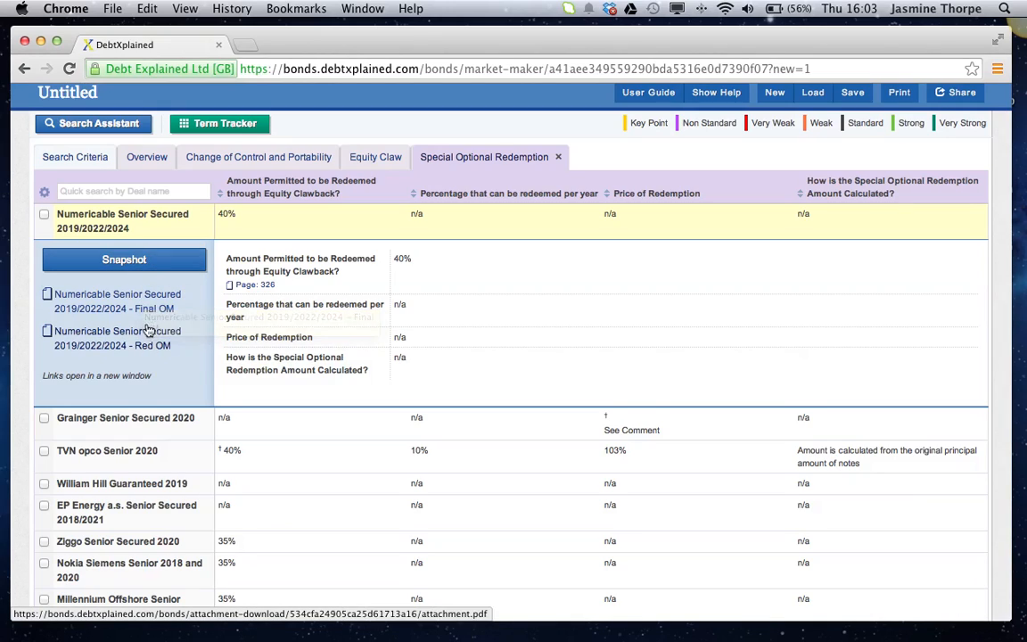